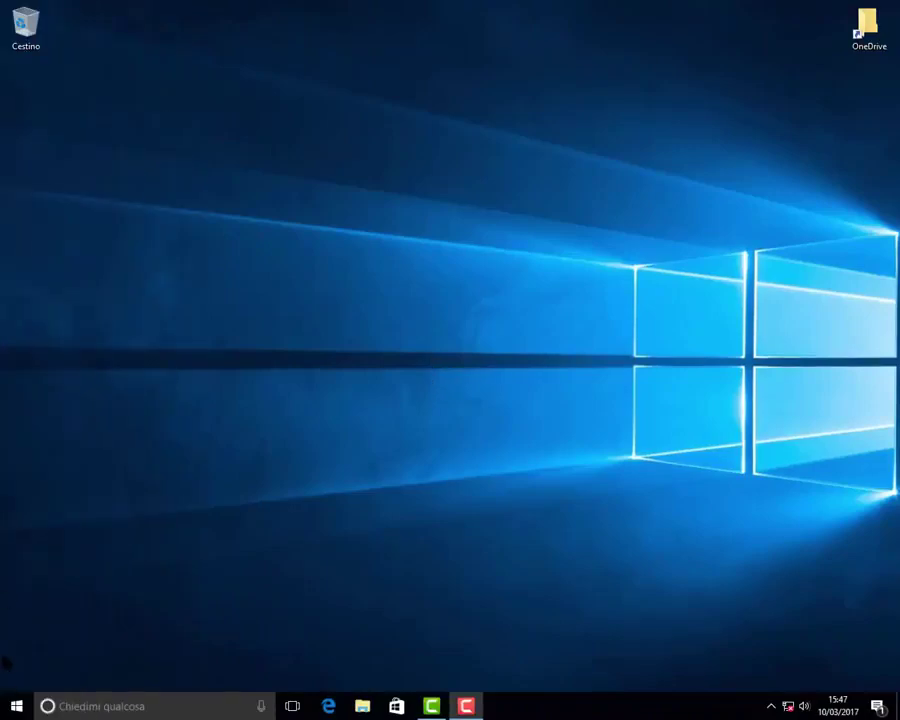
- Open the Devices category (Dispositivi) of the Windows settings, showing the printers and scanners page
{"action": "left_click", "coordinate": [16, 706]}
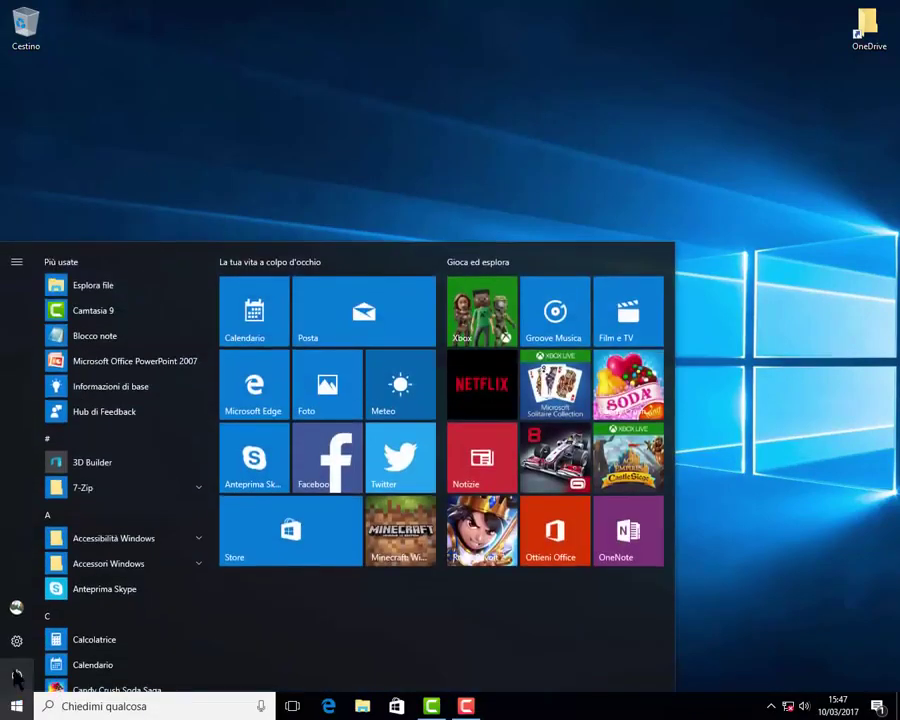
{"action": "left_click", "coordinate": [16, 645]}
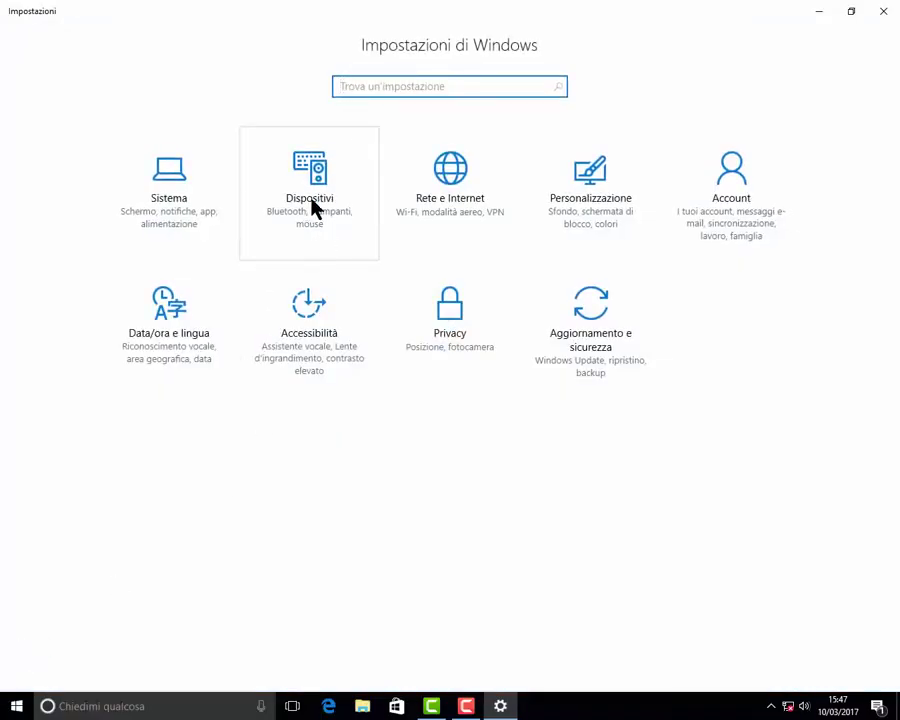
{"action": "left_click", "coordinate": [318, 215]}
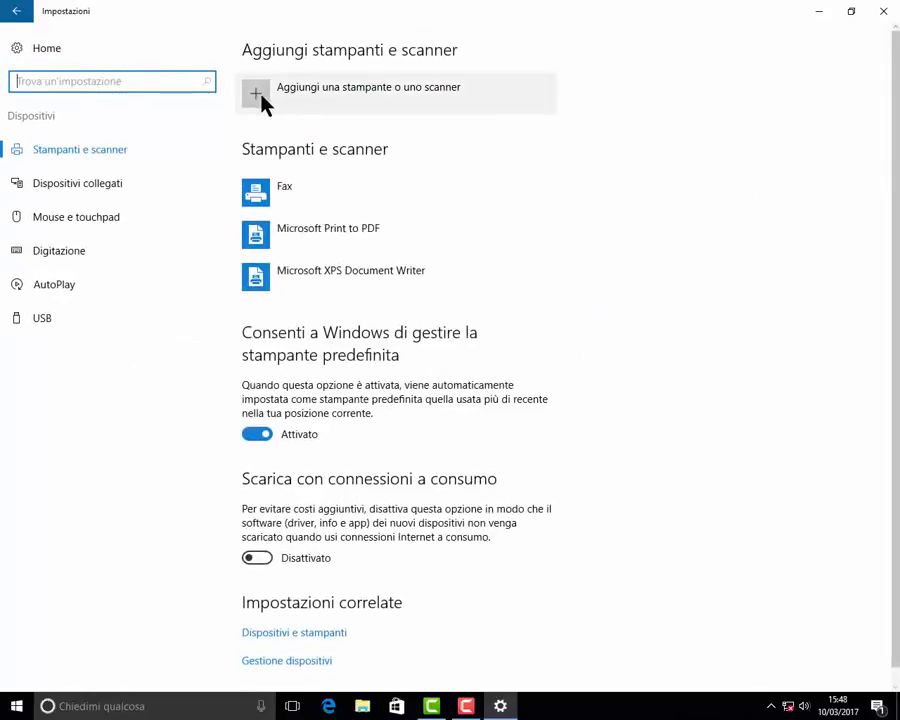
- Search for a printer or scanner to add, view the options for an unlisted printer, and cancel the wizard
{"action": "left_click", "coordinate": [262, 100]}
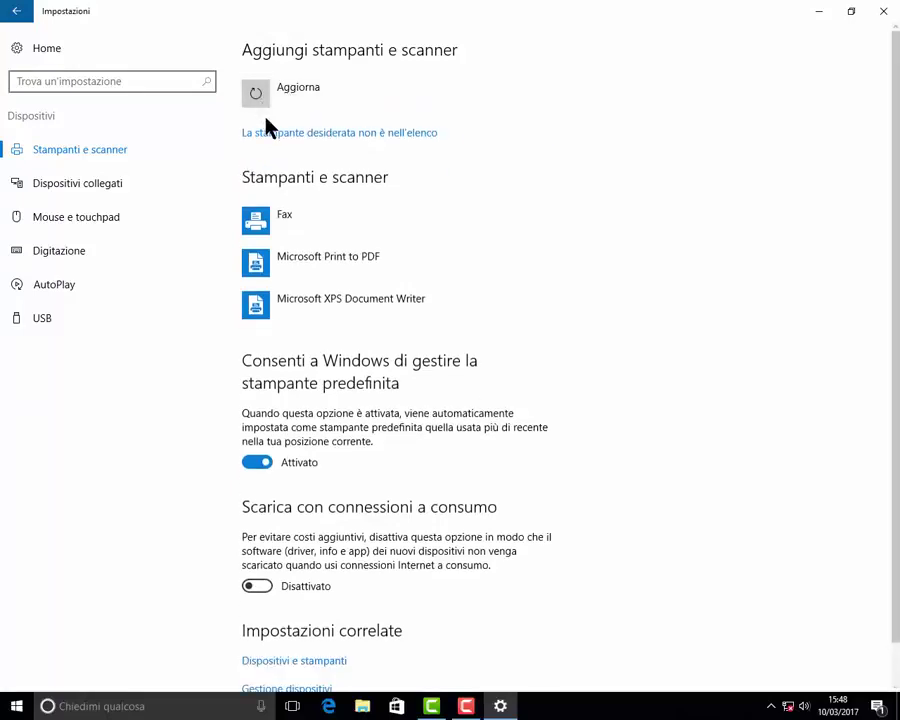
{"action": "left_click", "coordinate": [329, 133]}
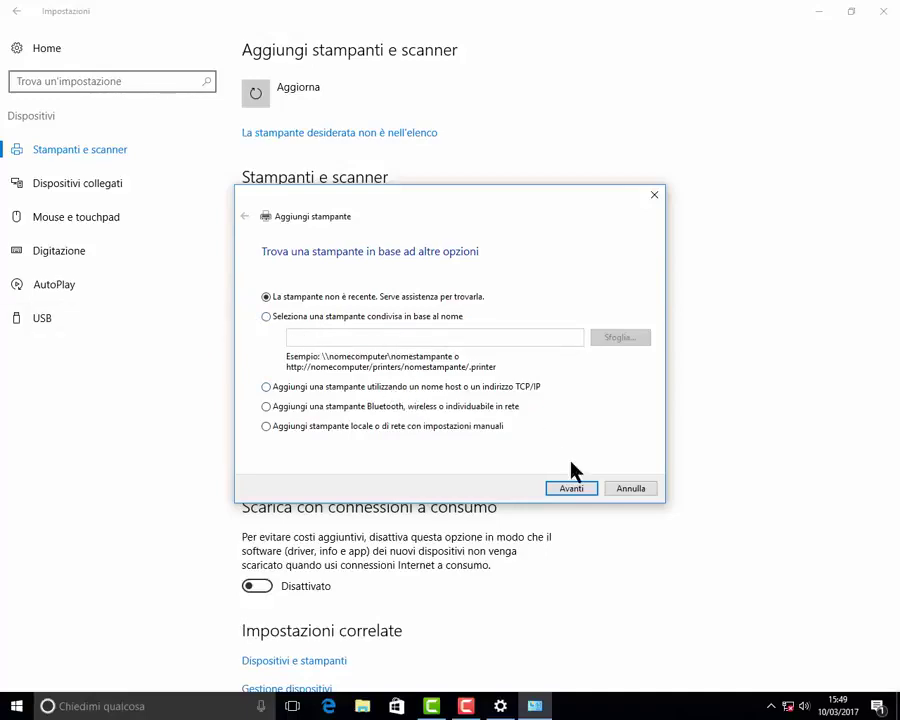
{"action": "left_click", "coordinate": [626, 489]}
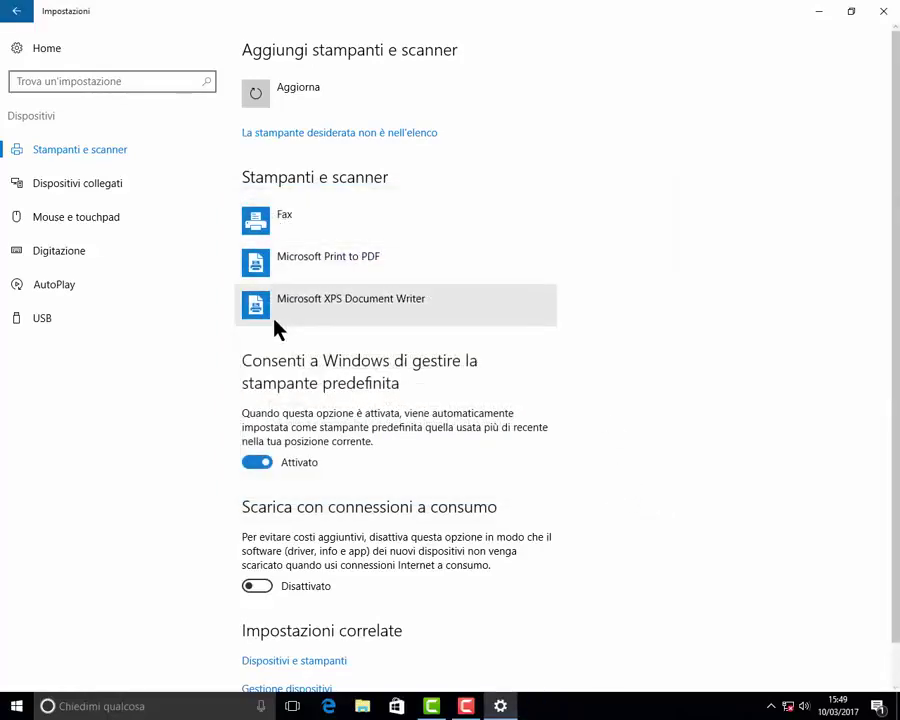
- View the management page of the Fax device and return to the printers and scanners list
{"action": "left_click", "coordinate": [272, 232]}
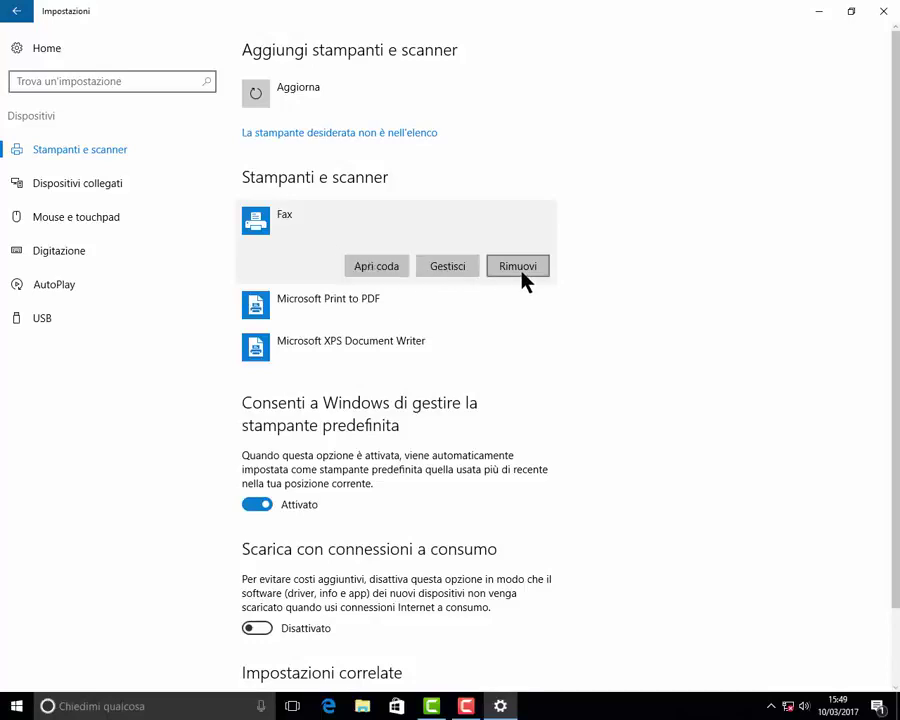
{"action": "left_click", "coordinate": [447, 266]}
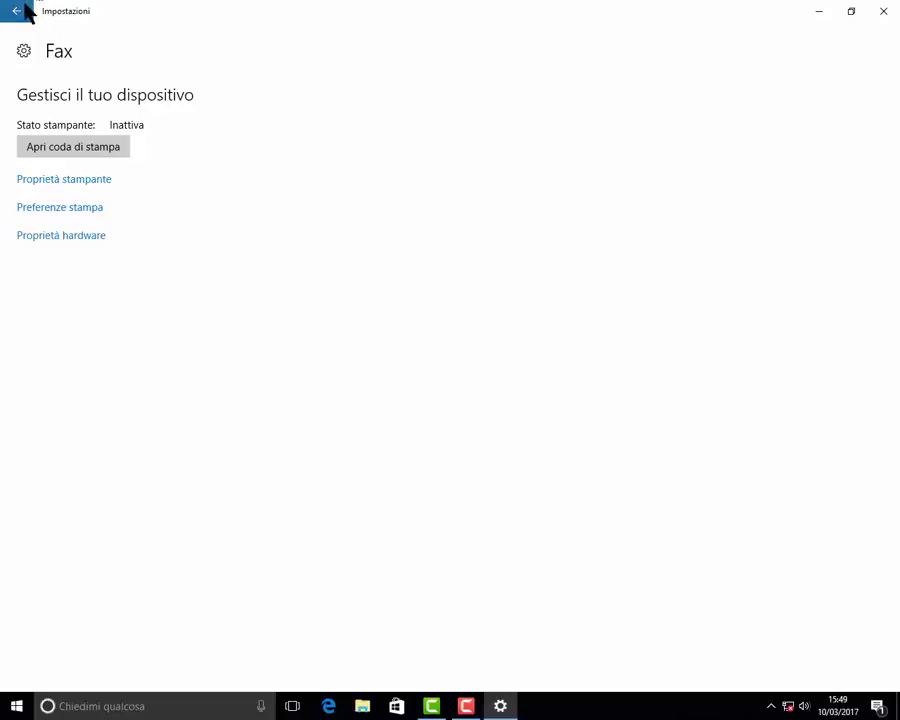
{"action": "left_click", "coordinate": [26, 10]}
- Review the sharing, ports, advanced, colour management and security properties of the Microsoft Print to PDF printer without changing them
{"action": "left_click", "coordinate": [261, 233]}
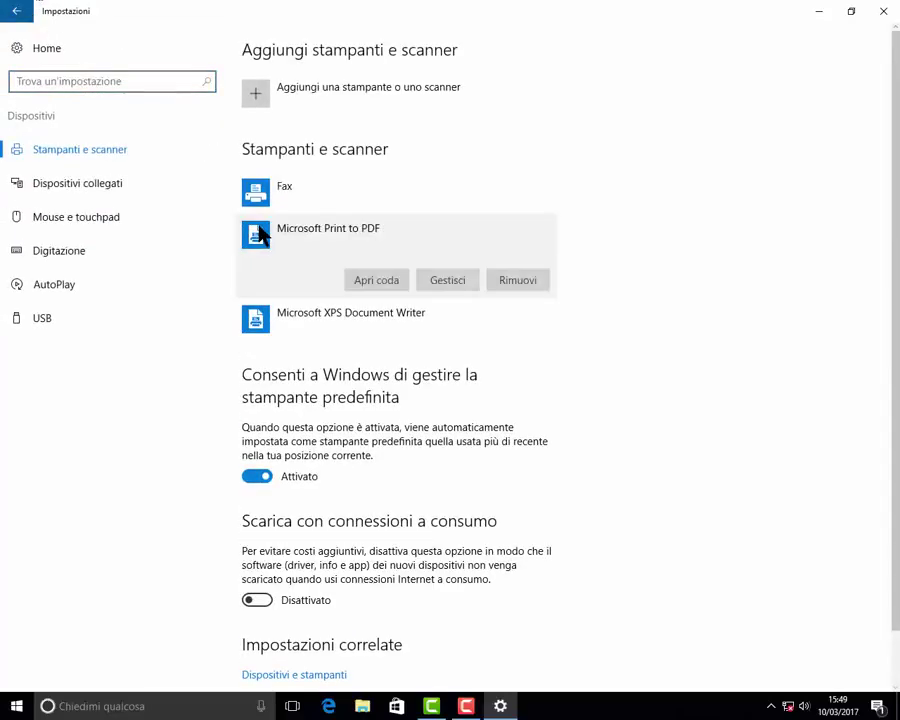
{"action": "left_click", "coordinate": [447, 282]}
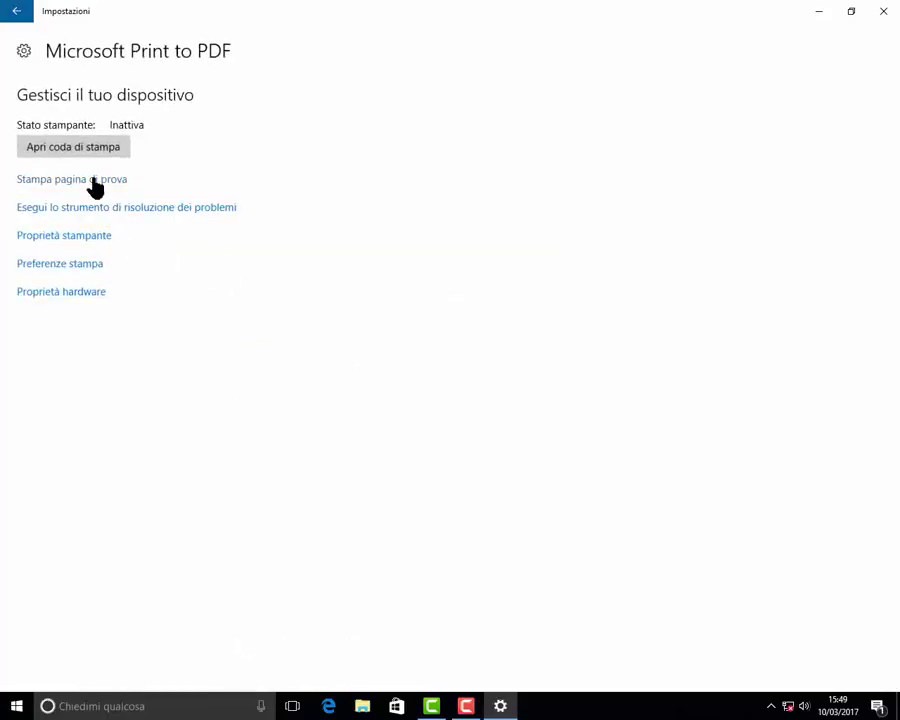
{"action": "left_click", "coordinate": [88, 240]}
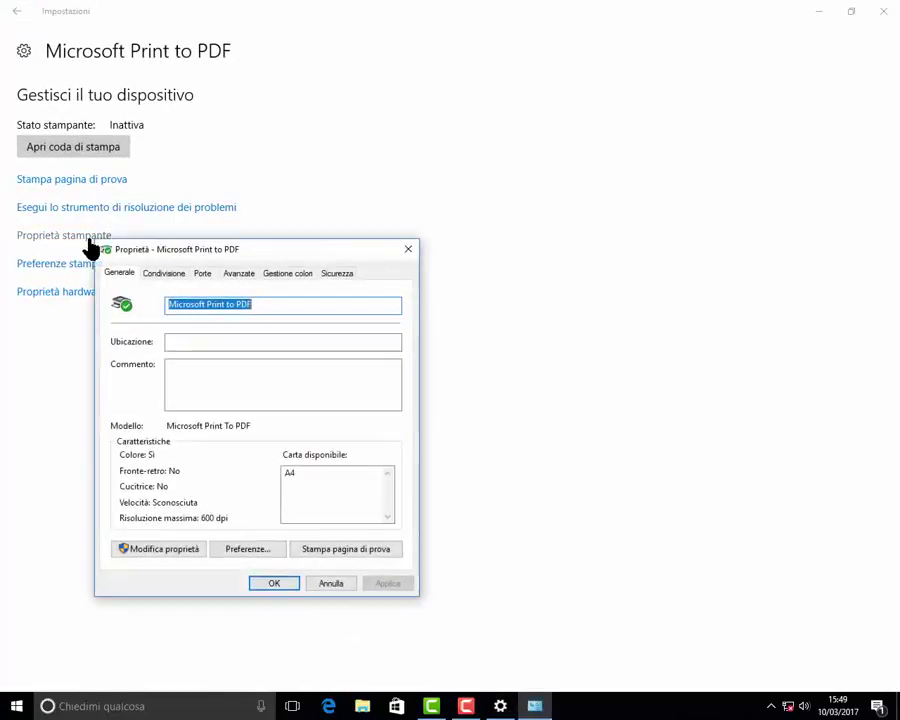
{"action": "left_click", "coordinate": [165, 274]}
{"action": "left_click", "coordinate": [201, 276]}
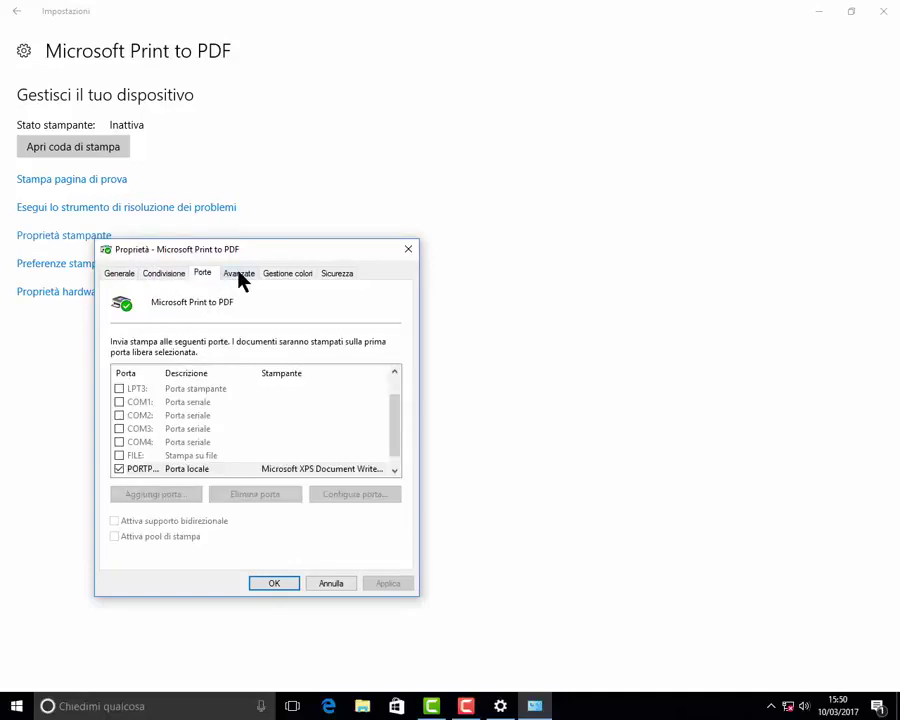
{"action": "left_click", "coordinate": [240, 280]}
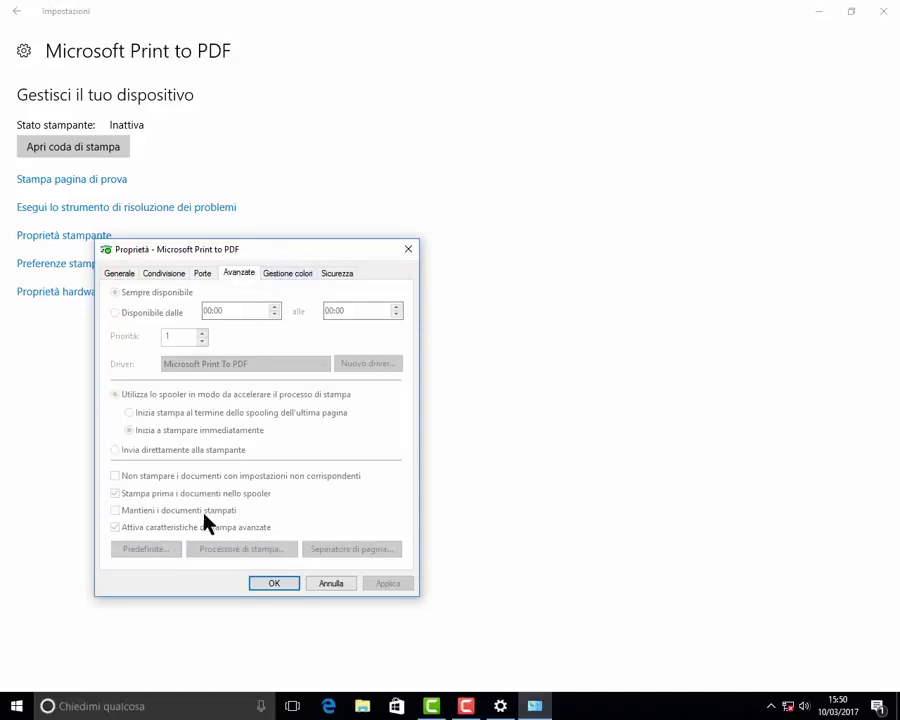
{"action": "left_click", "coordinate": [288, 276]}
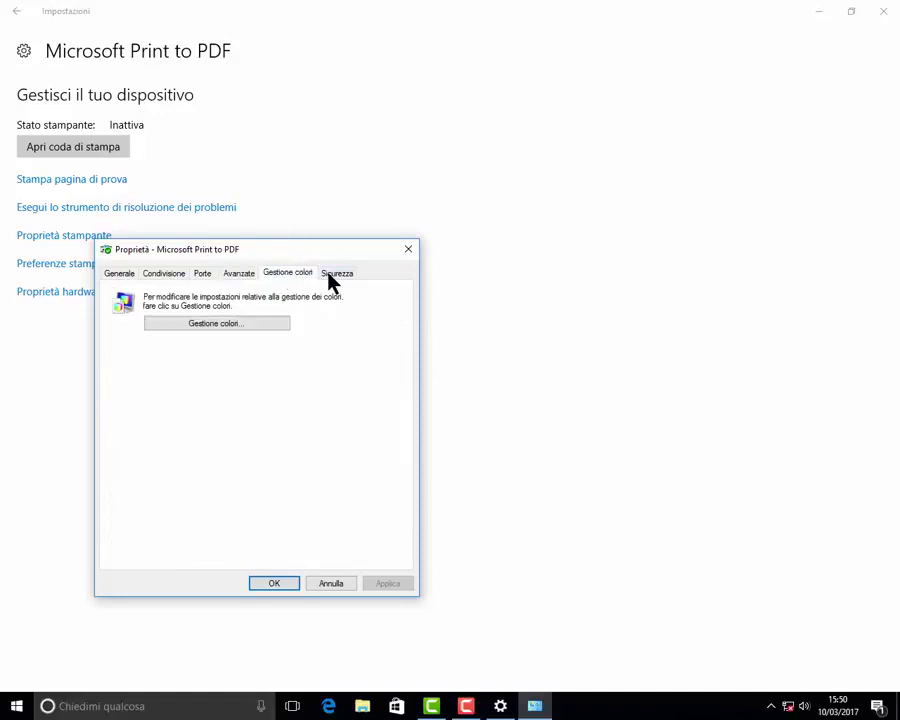
{"action": "left_click", "coordinate": [335, 276]}
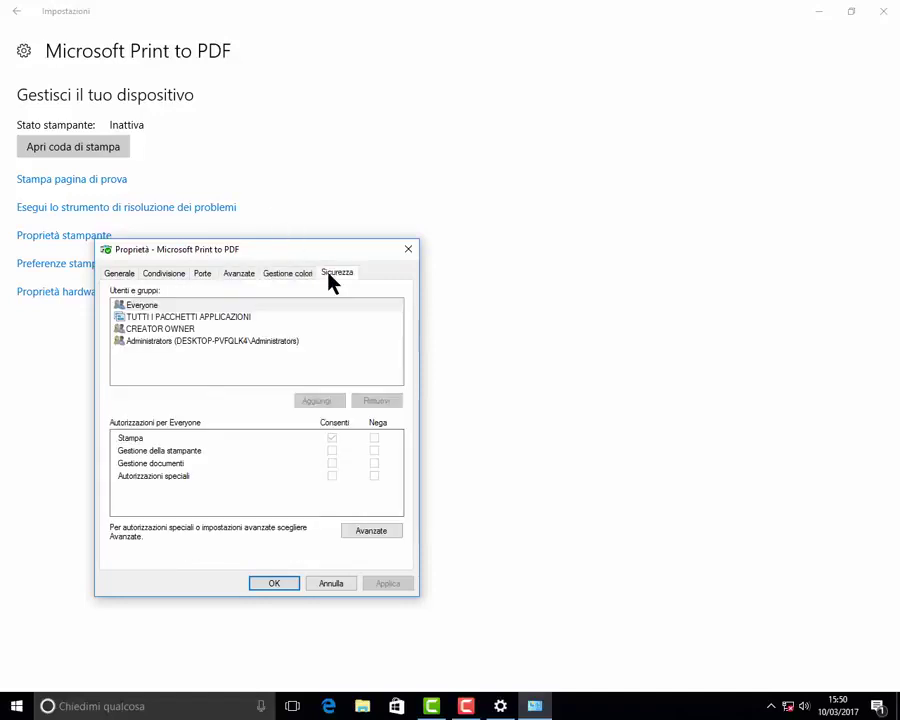
{"action": "left_click", "coordinate": [331, 584]}
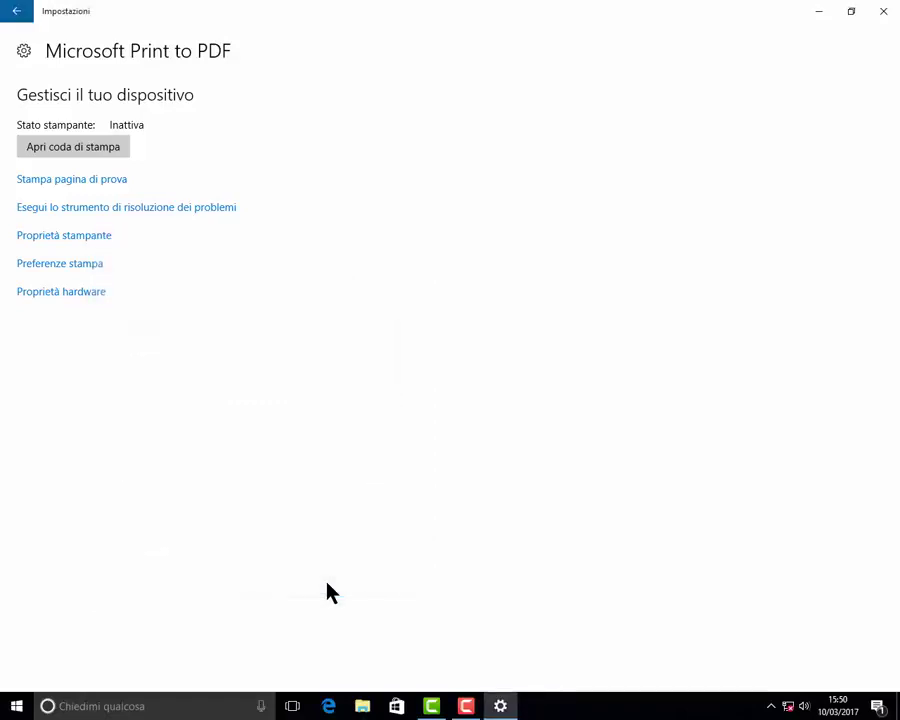
- View the print preferences of Microsoft Print to PDF and return to the printers and scanners list
{"action": "left_click", "coordinate": [56, 266]}
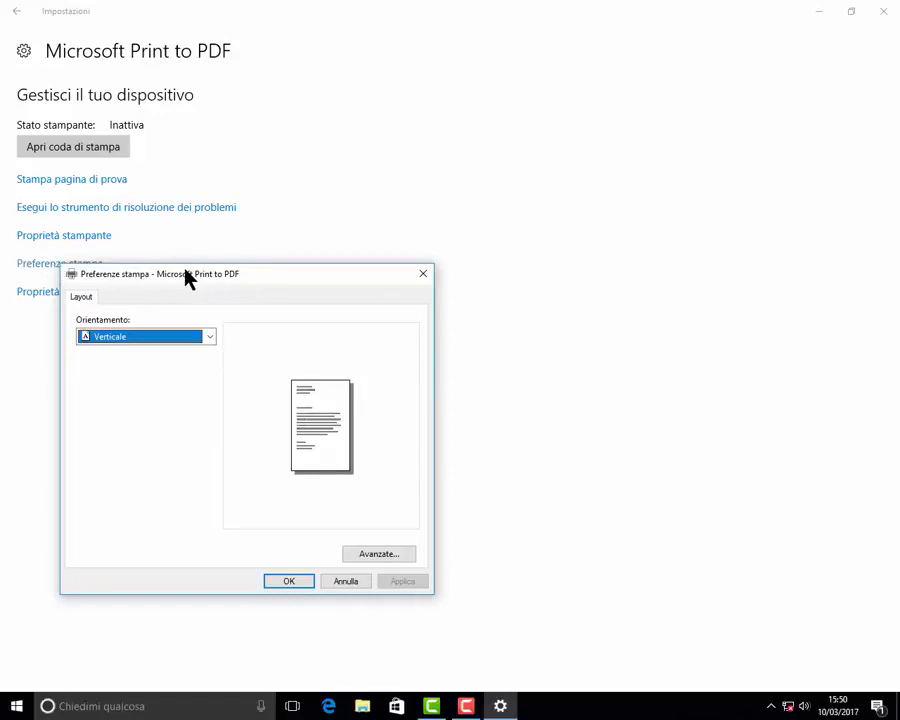
{"action": "left_click", "coordinate": [421, 279]}
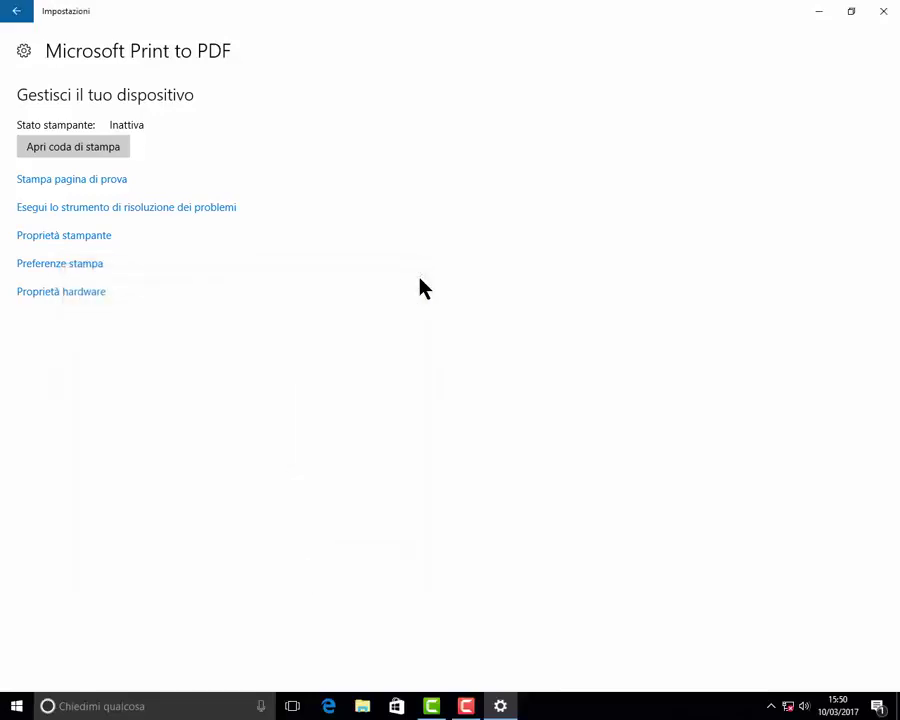
{"action": "left_click", "coordinate": [13, 12]}
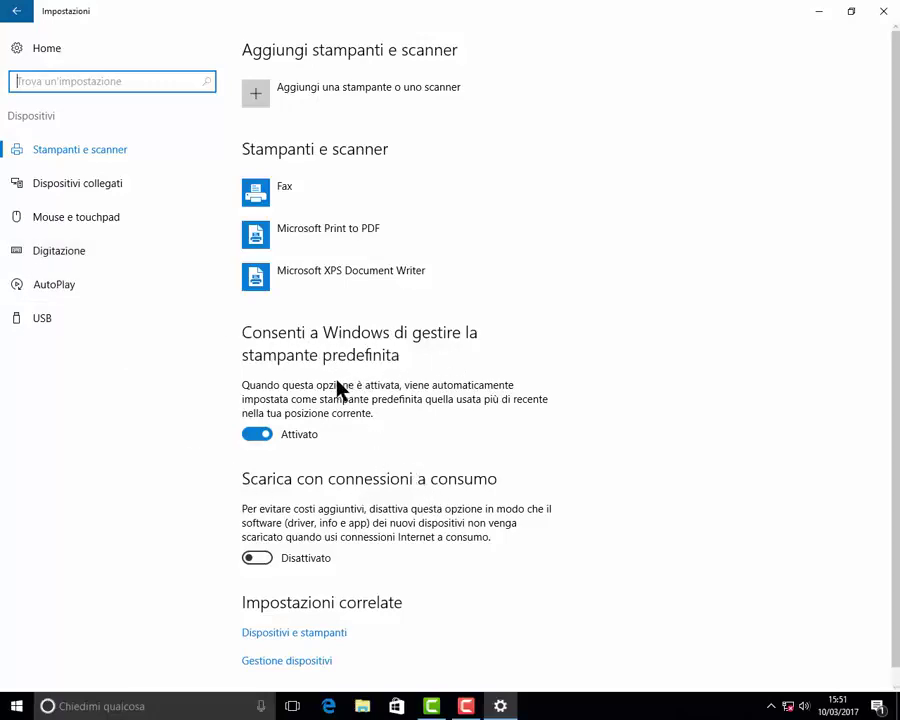
- Turn off letting Windows manage the default printer, and open Devices and Printers (Dispositivi e stampanti) in a maximized window
{"action": "left_click", "coordinate": [257, 436]}
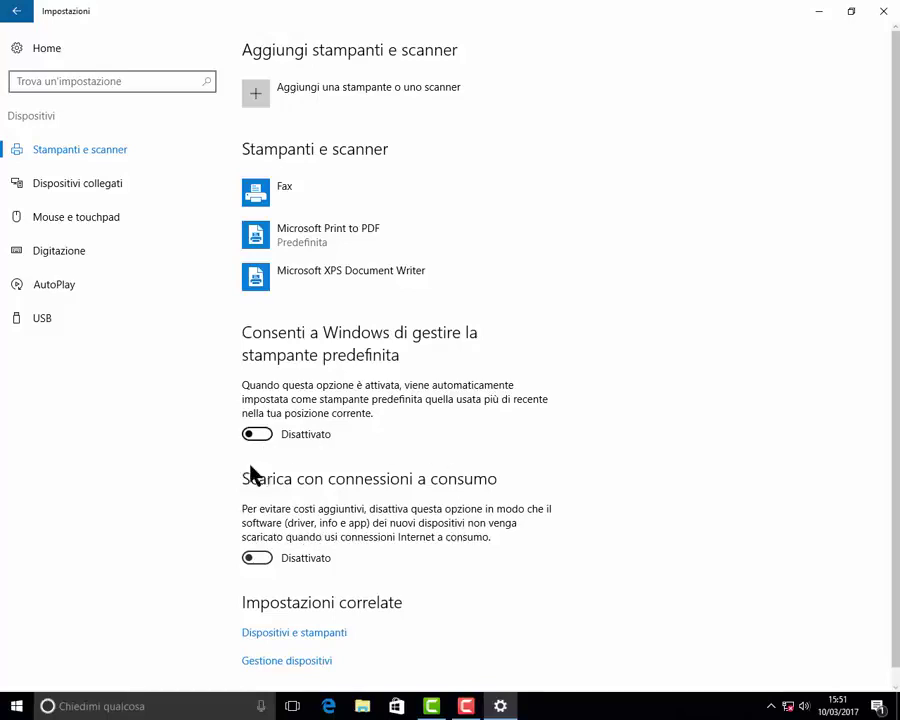
{"action": "left_click", "coordinate": [273, 638]}
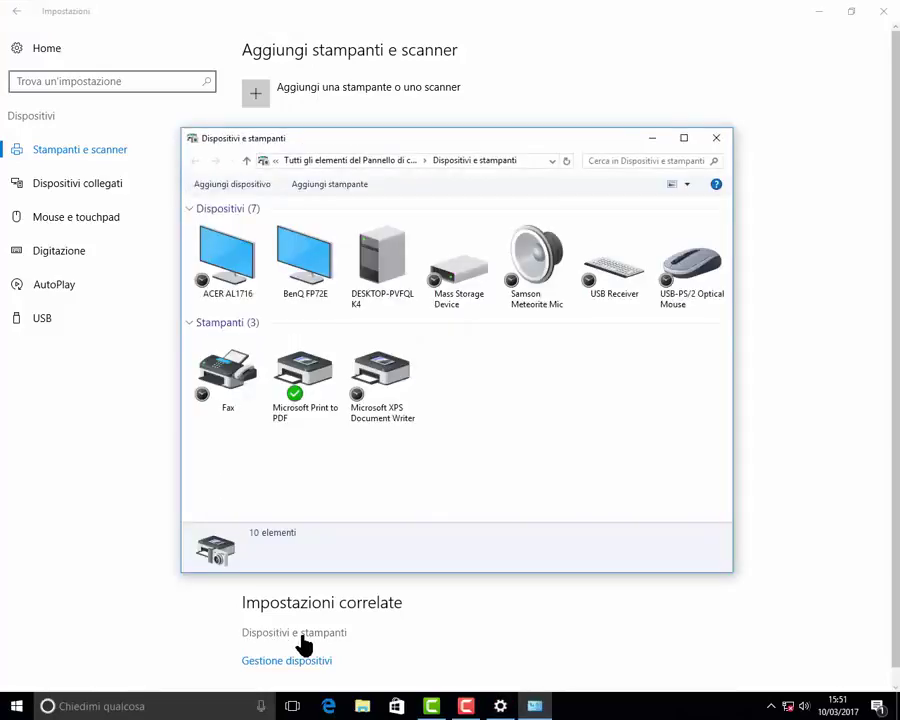
{"action": "left_click", "coordinate": [686, 139]}
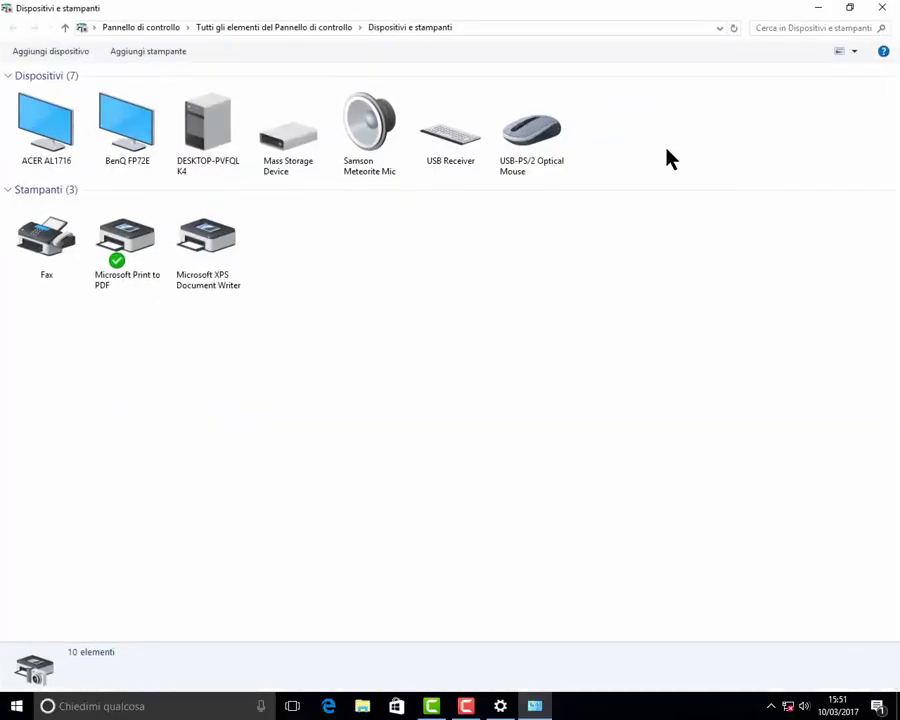
- View the general and hardware properties of the BenQ FP72E monitor and close them without changes
{"action": "left_click", "coordinate": [139, 159]}
{"action": "right_click", "coordinate": [140, 162]}
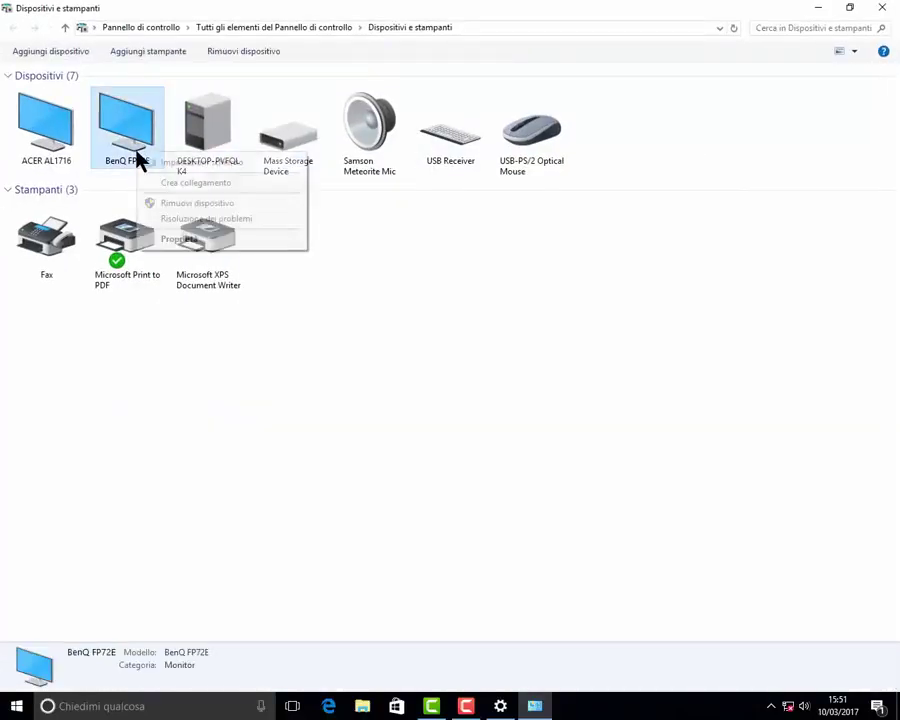
{"action": "left_click", "coordinate": [170, 240]}
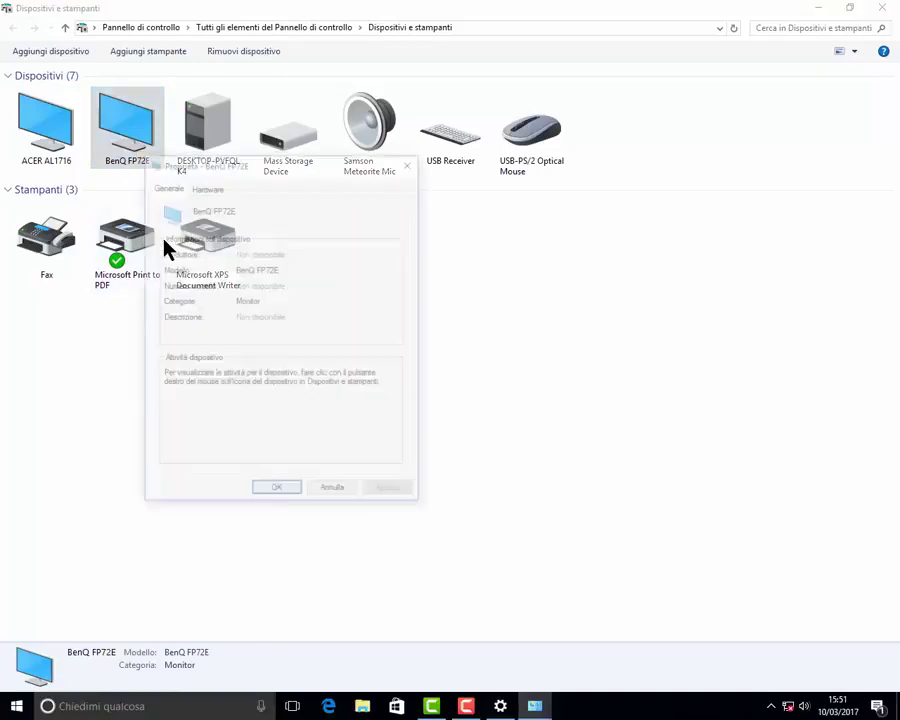
{"action": "left_click", "coordinate": [207, 187]}
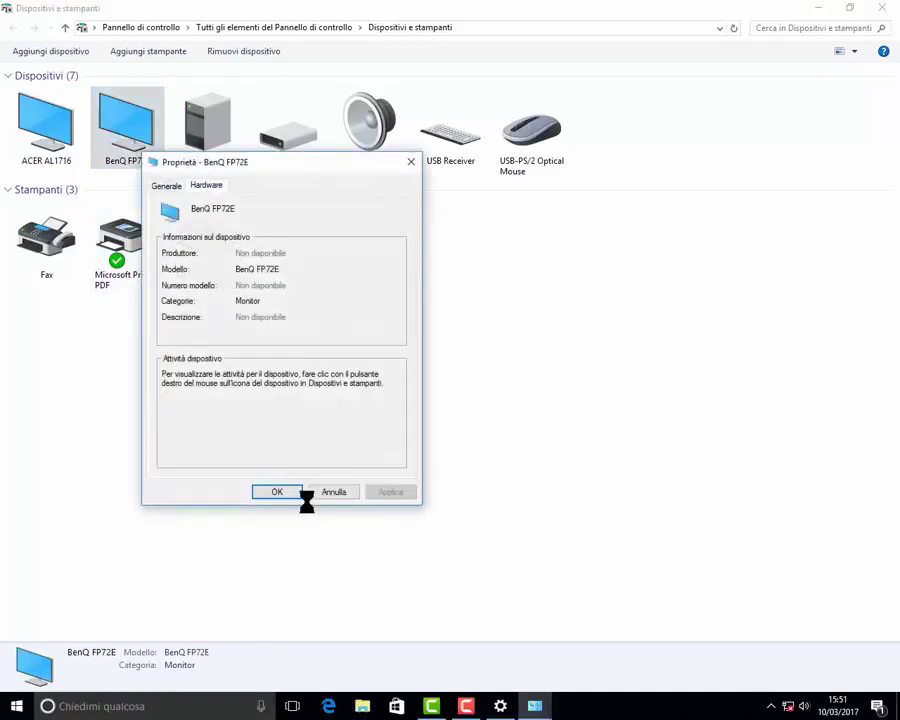
{"action": "left_click", "coordinate": [345, 497]}
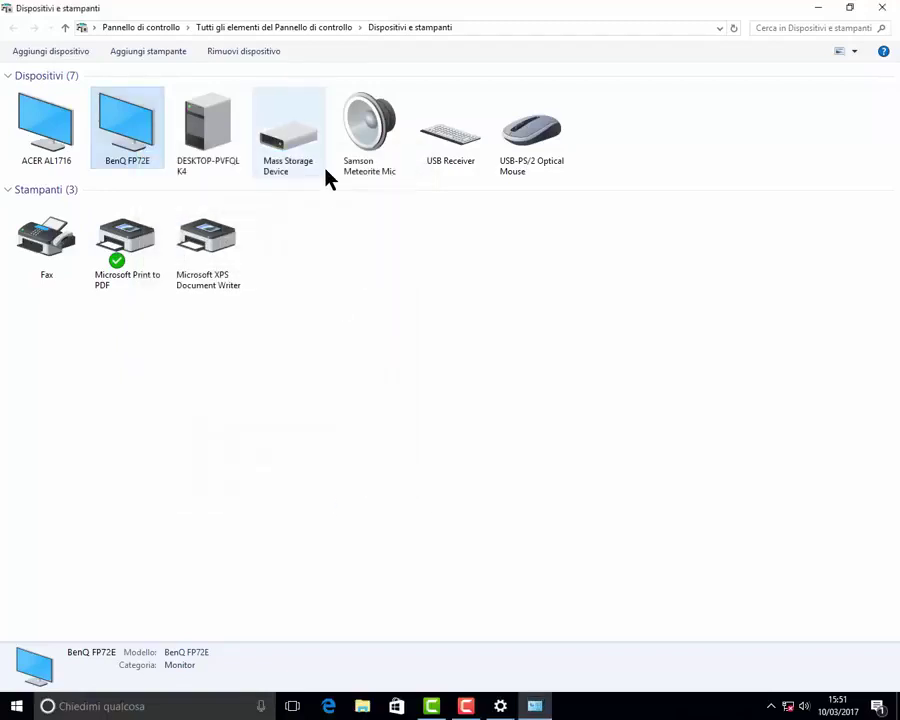
- View the device properties of the Microsoft Print to PDF printer in Devices and Printers and close them unchanged
{"action": "right_click", "coordinate": [322, 176]}
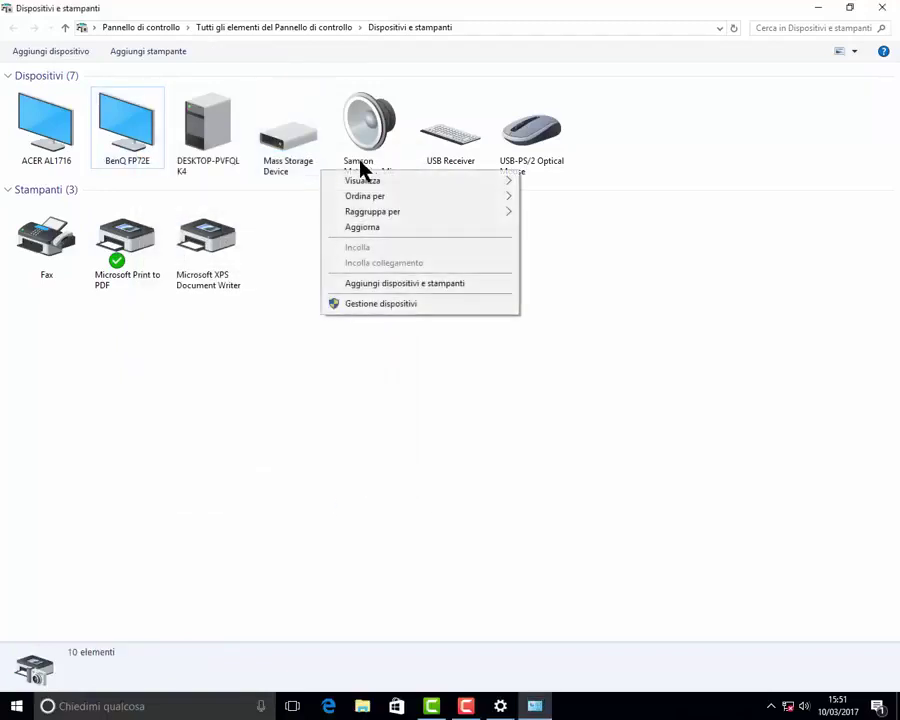
{"action": "left_click", "coordinate": [147, 250]}
{"action": "right_click", "coordinate": [147, 250]}
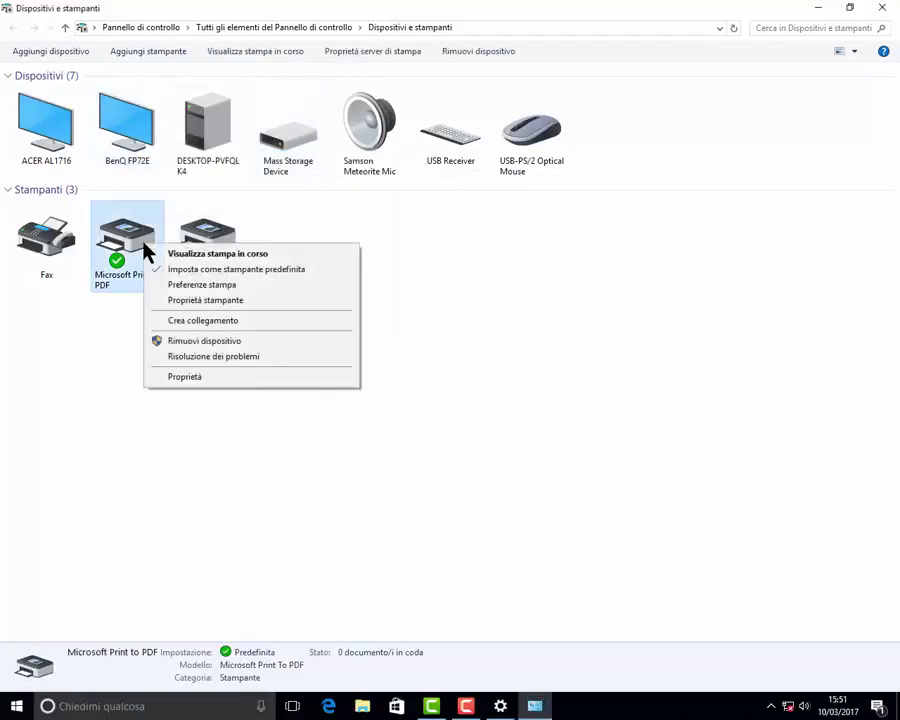
{"action": "left_click", "coordinate": [160, 377]}
{"action": "left_click", "coordinate": [332, 586]}
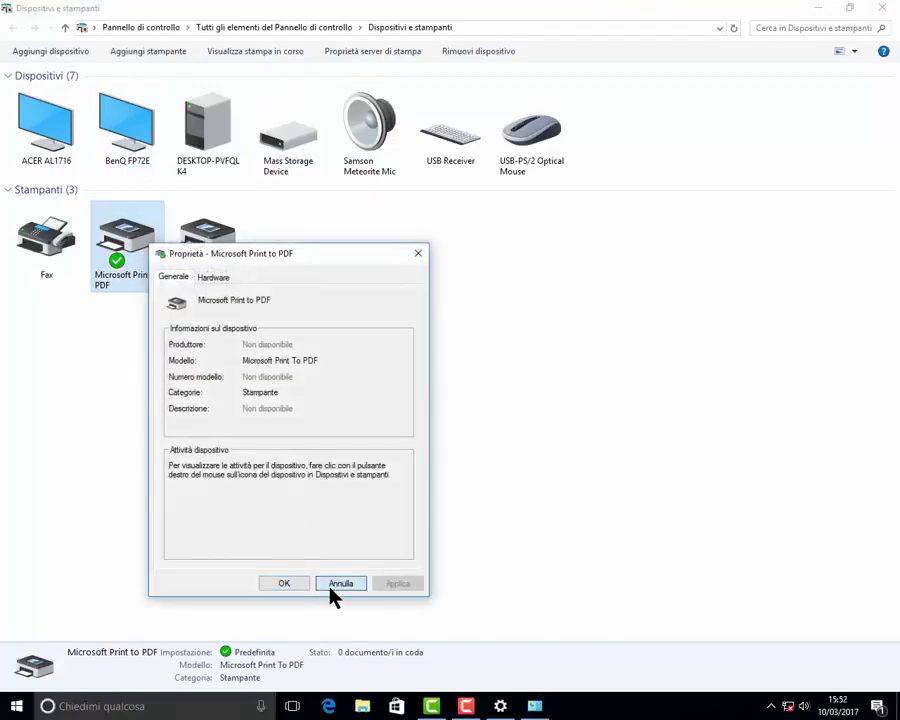
- View the device properties of the USB Receiver keyboard and mouse and close them unchanged
{"action": "left_click", "coordinate": [480, 151]}
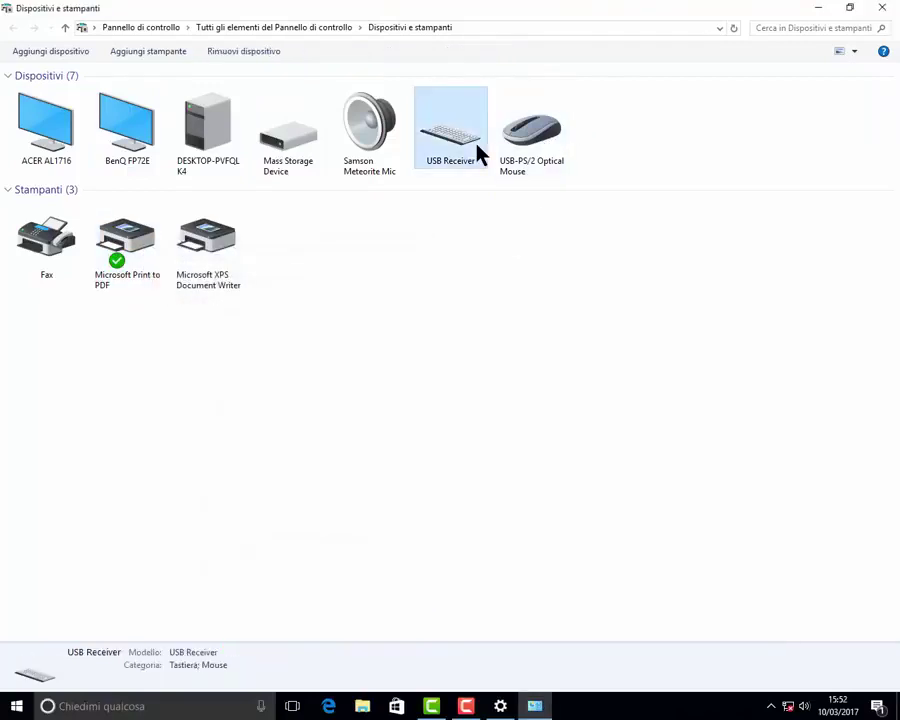
{"action": "right_click", "coordinate": [479, 150]}
{"action": "left_click", "coordinate": [497, 265]}
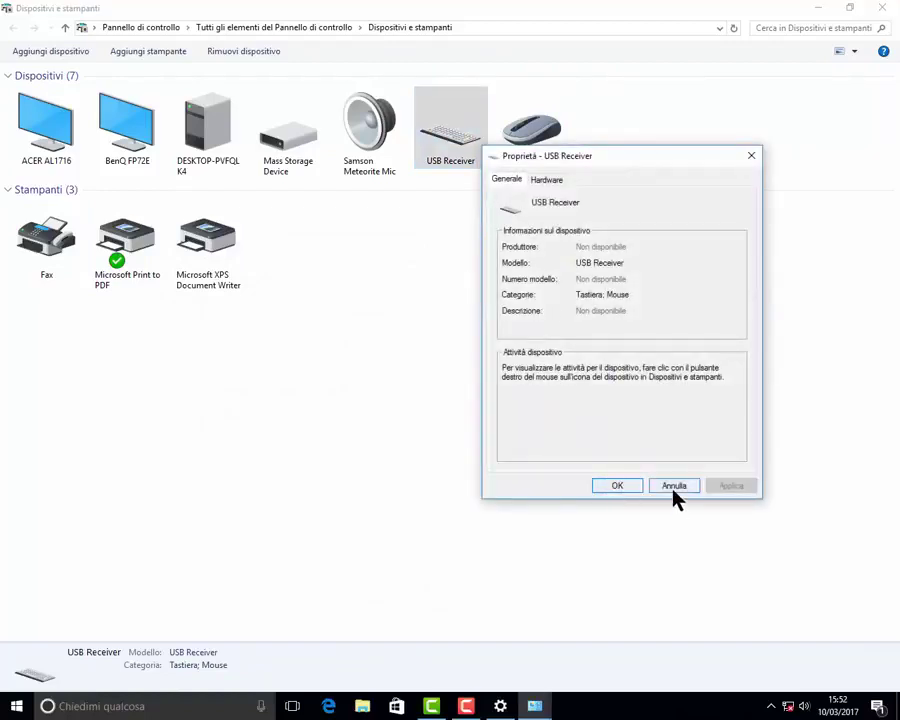
{"action": "left_click", "coordinate": [674, 496]}
- View the desktop computer's device properties, close them, and list its drives available for file browsing
{"action": "left_click", "coordinate": [204, 152]}
{"action": "right_click", "coordinate": [204, 152]}
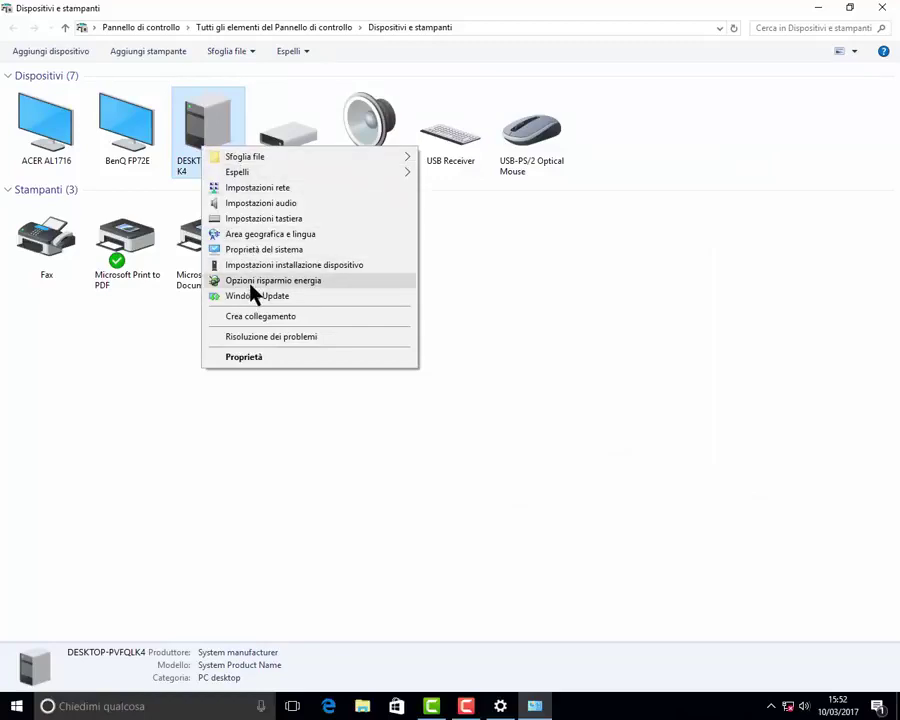
{"action": "left_click", "coordinate": [238, 358]}
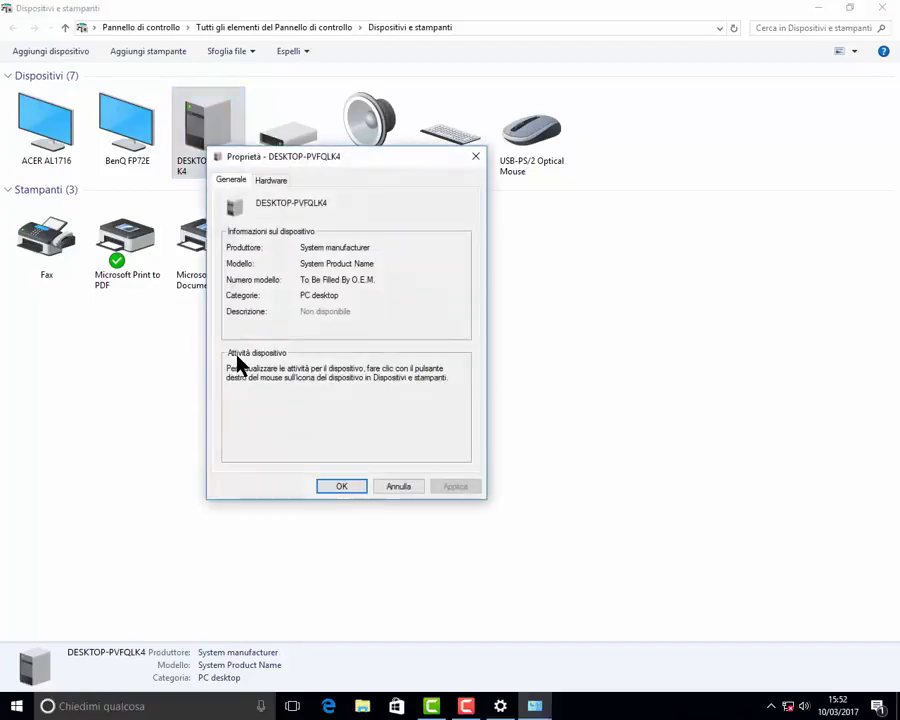
{"action": "left_click", "coordinate": [398, 487]}
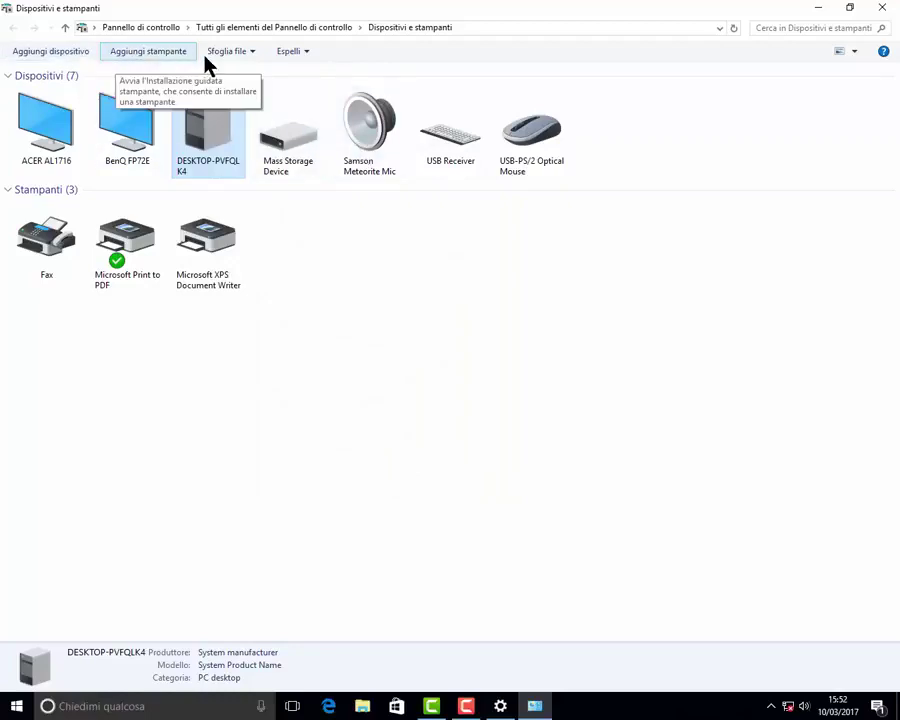
{"action": "left_click", "coordinate": [254, 62]}
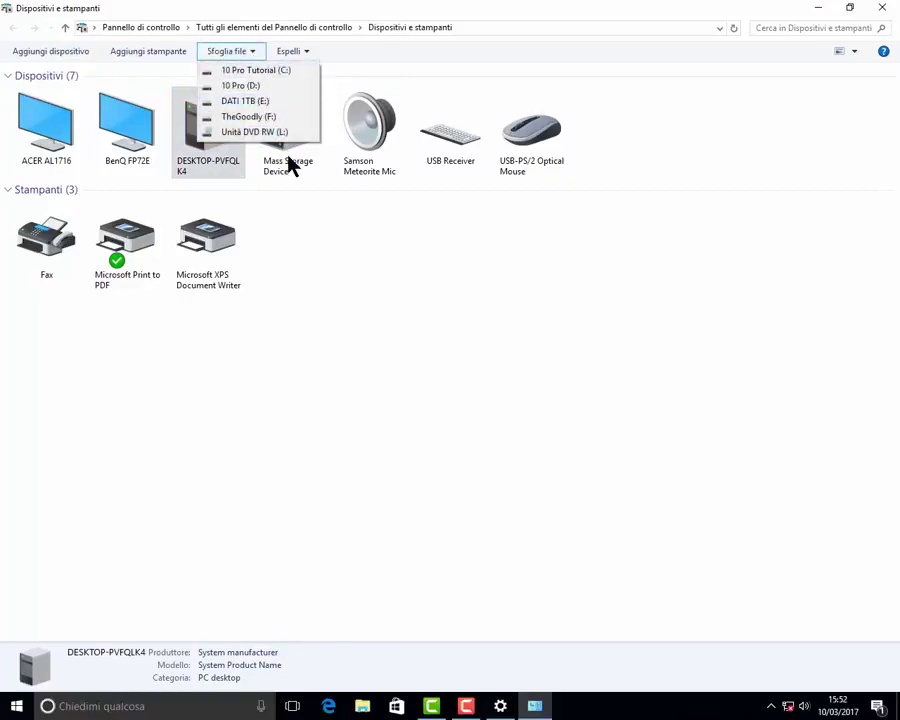
- List the Mass Storage Device's drives available for browsing, view the Samson Meteorite Mic details, and close Dispositivi e stampanti
{"action": "left_click", "coordinate": [290, 160]}
{"action": "left_click", "coordinate": [259, 54]}
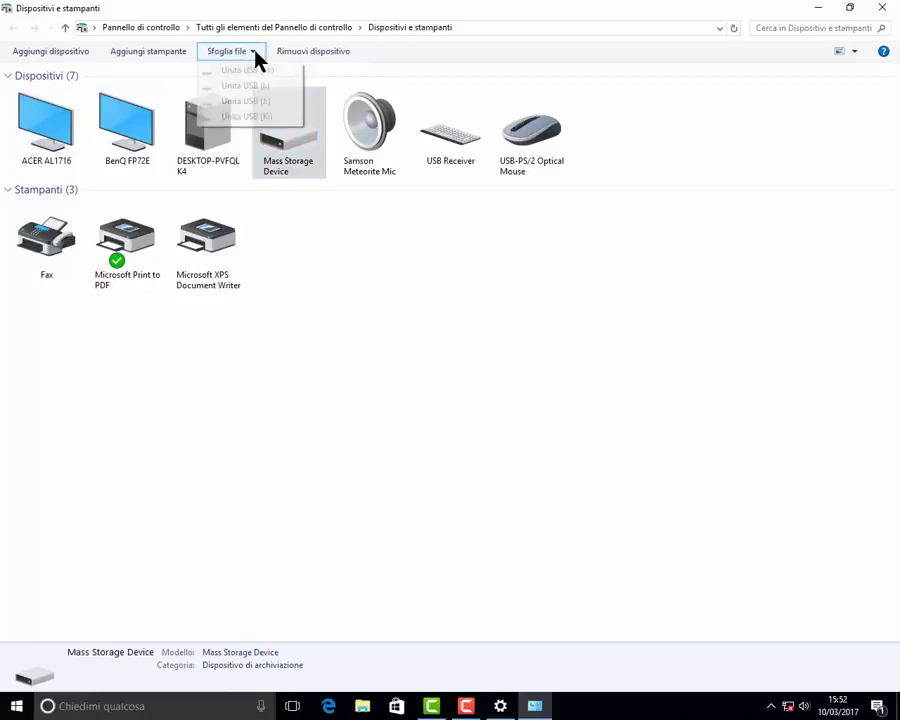
{"action": "left_click", "coordinate": [357, 132]}
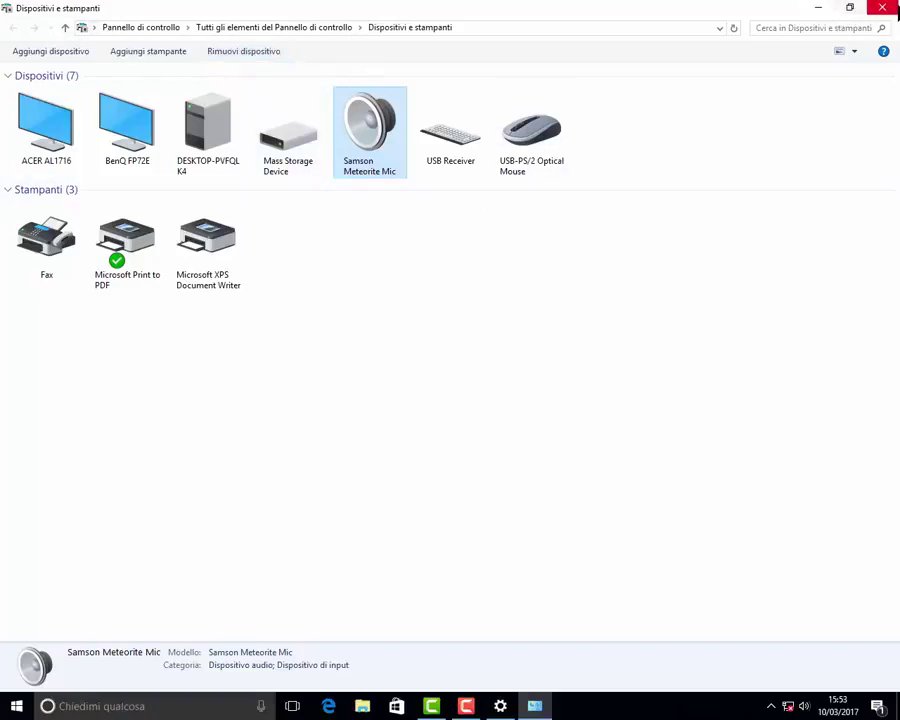
{"action": "left_click", "coordinate": [880, 8]}
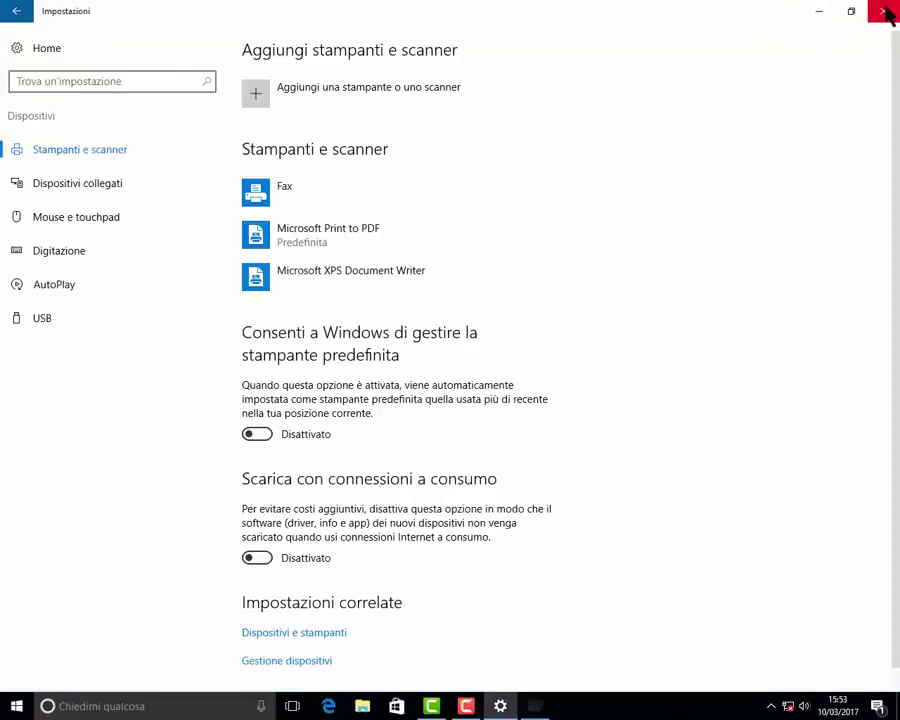
- View the hardware categories in Device Manager (Gestione dispositivi), select Code di stampa, and close the window
{"action": "left_click", "coordinate": [296, 664]}
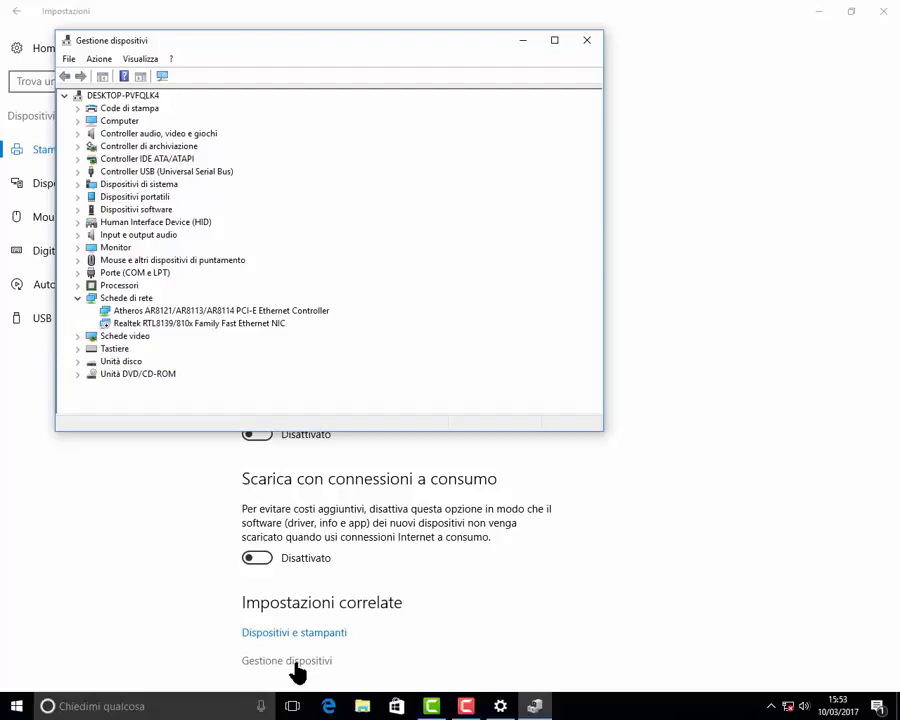
{"action": "left_click", "coordinate": [103, 110]}
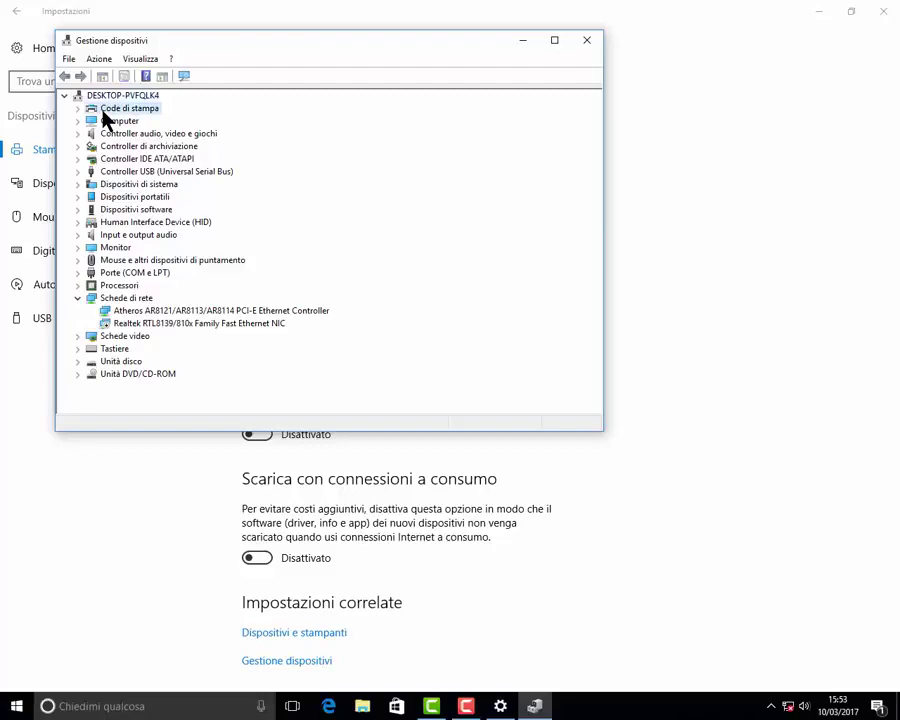
{"action": "left_click", "coordinate": [590, 42]}
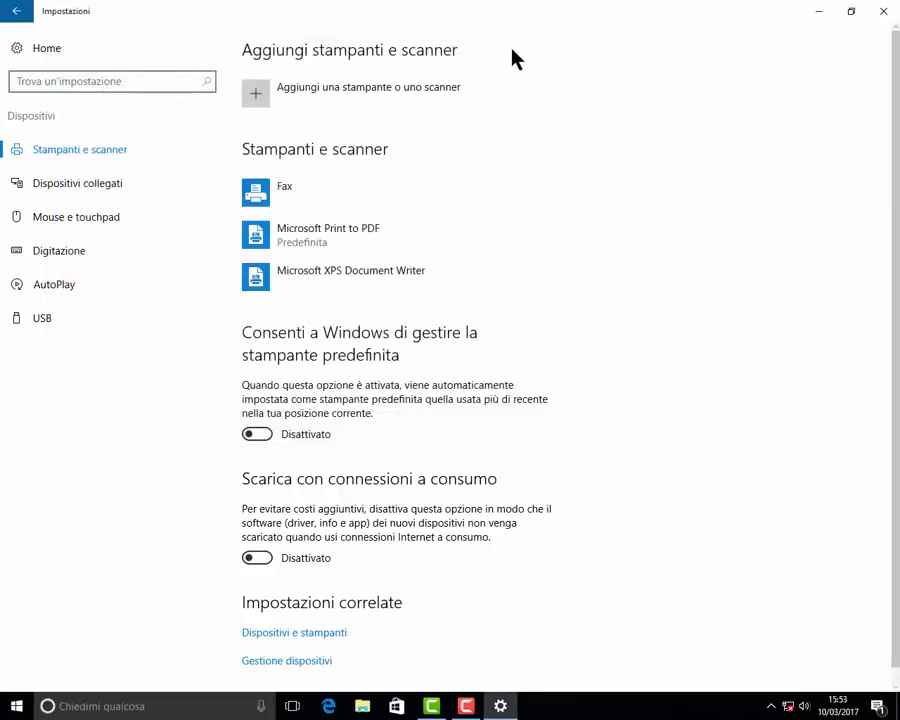
- View the connected devices list, and examine the mouse settings' choices for primary button and wheel scrolling without changing them
{"action": "left_click", "coordinate": [109, 201]}
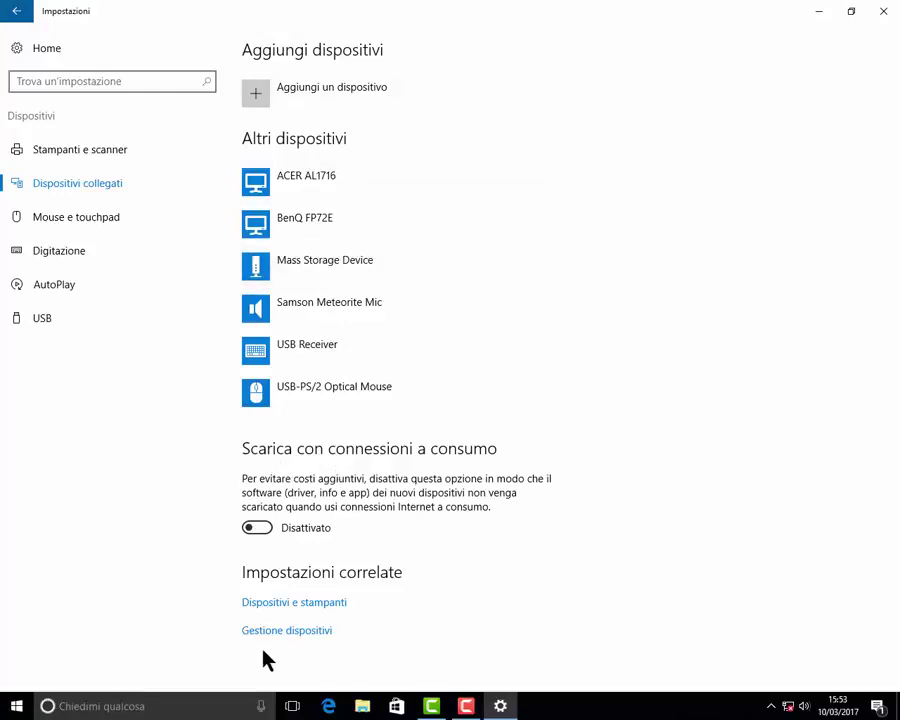
{"action": "left_click", "coordinate": [80, 224]}
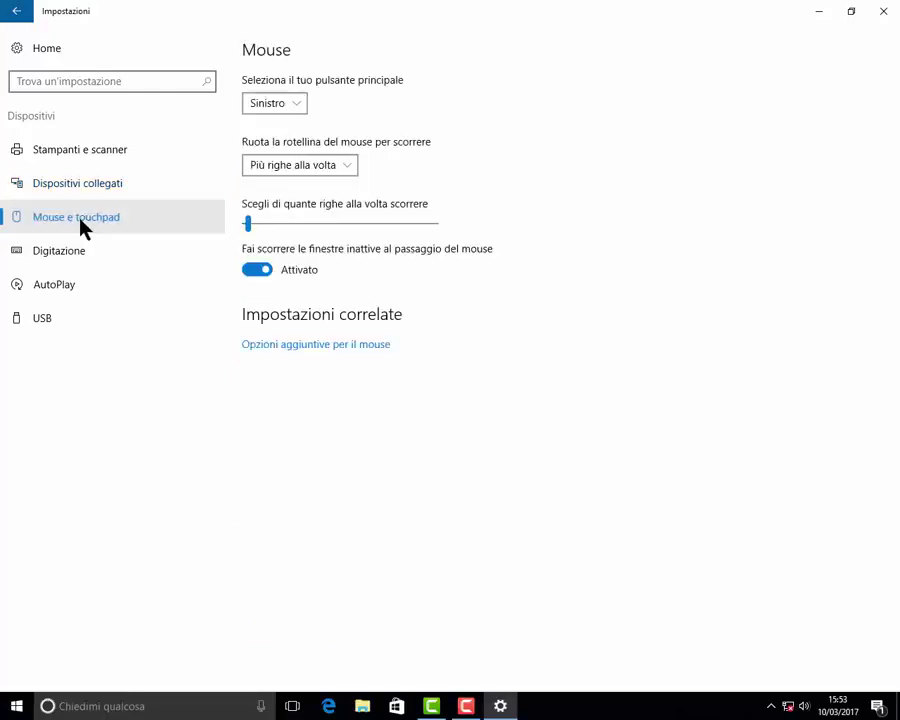
{"action": "left_click", "coordinate": [302, 112]}
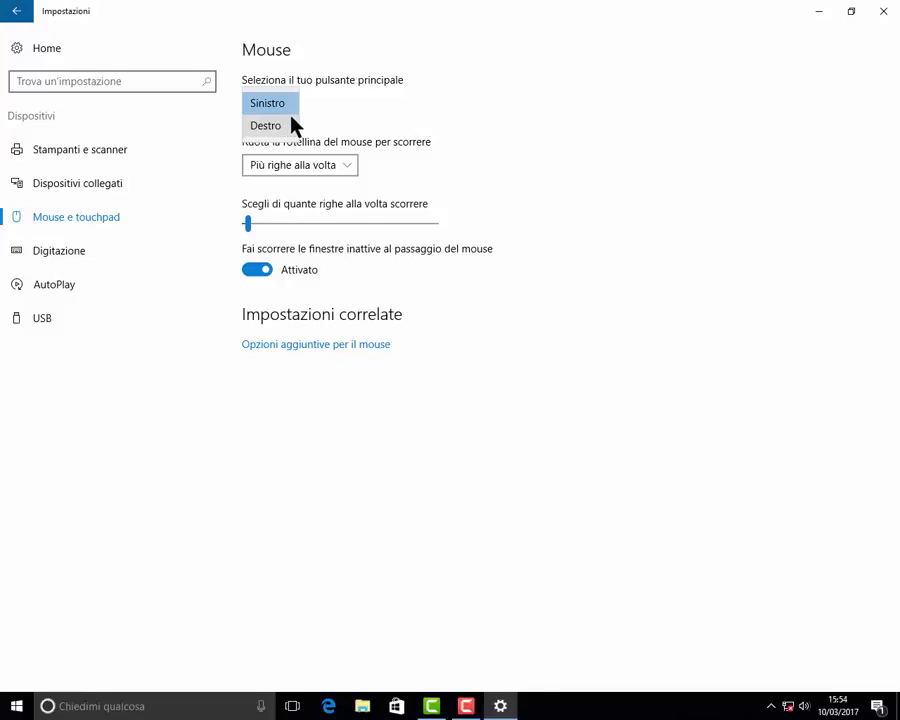
{"action": "left_click", "coordinate": [322, 118]}
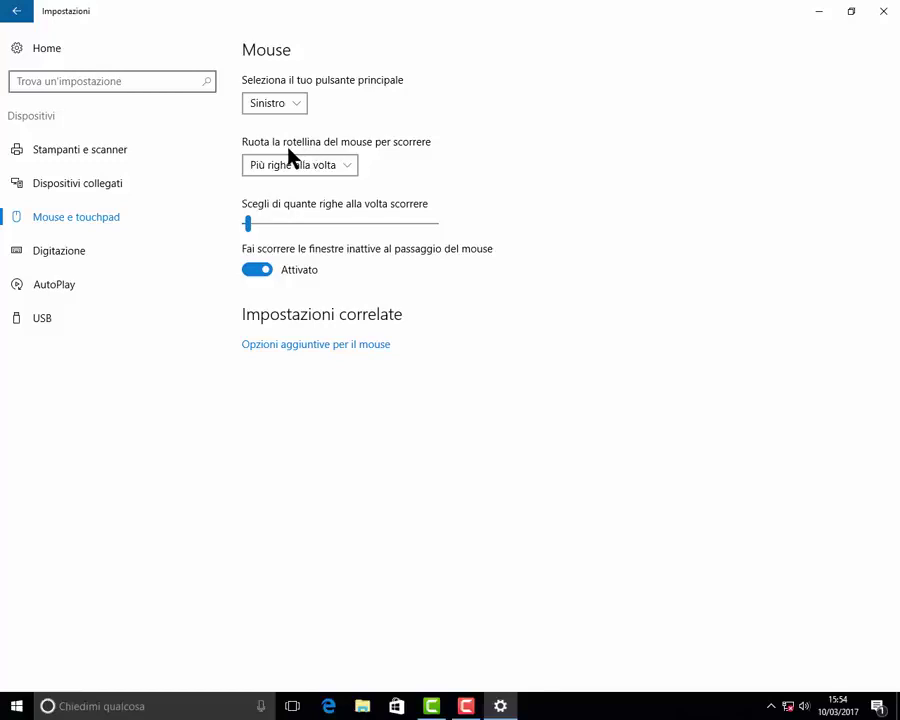
{"action": "left_click", "coordinate": [355, 171]}
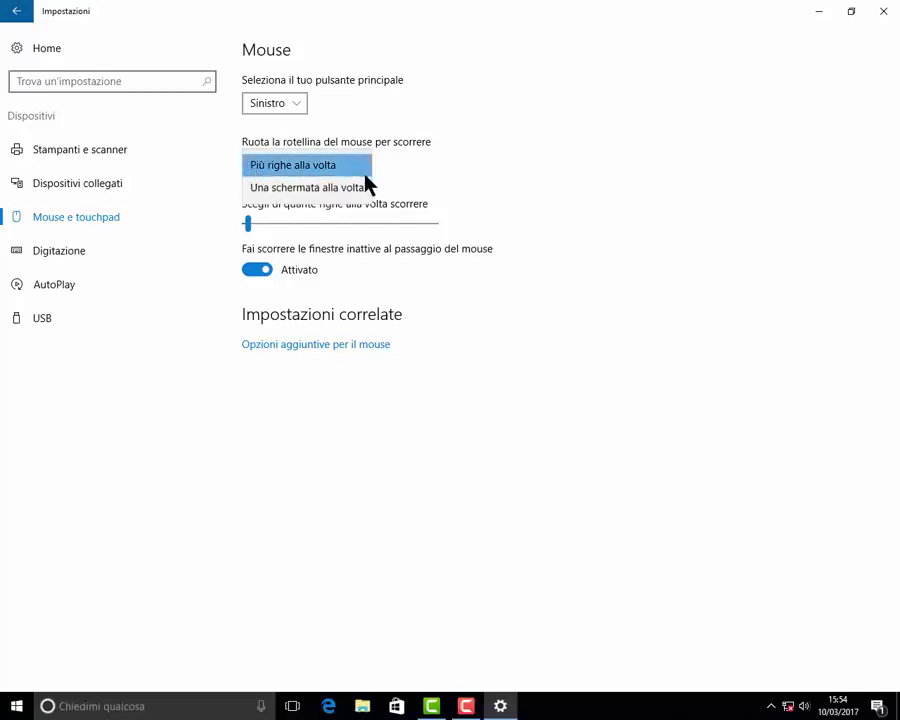
{"action": "left_click", "coordinate": [413, 193]}
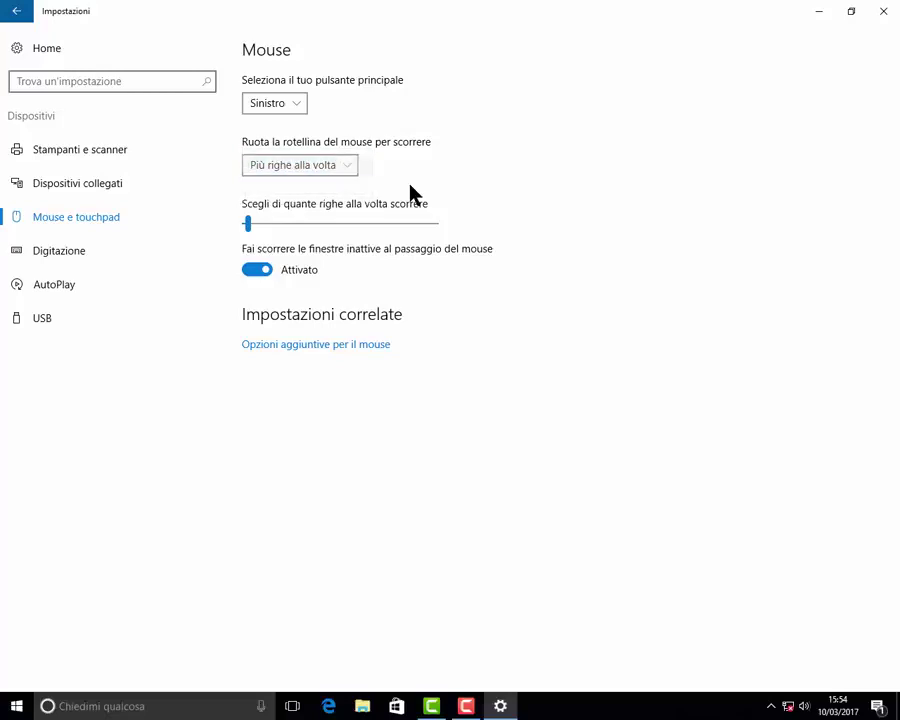
- Set the mouse wheel to scroll 4 lines at a time and disable scrolling of inactive windows under the pointer
{"action": "left_click", "coordinate": [249, 228]}
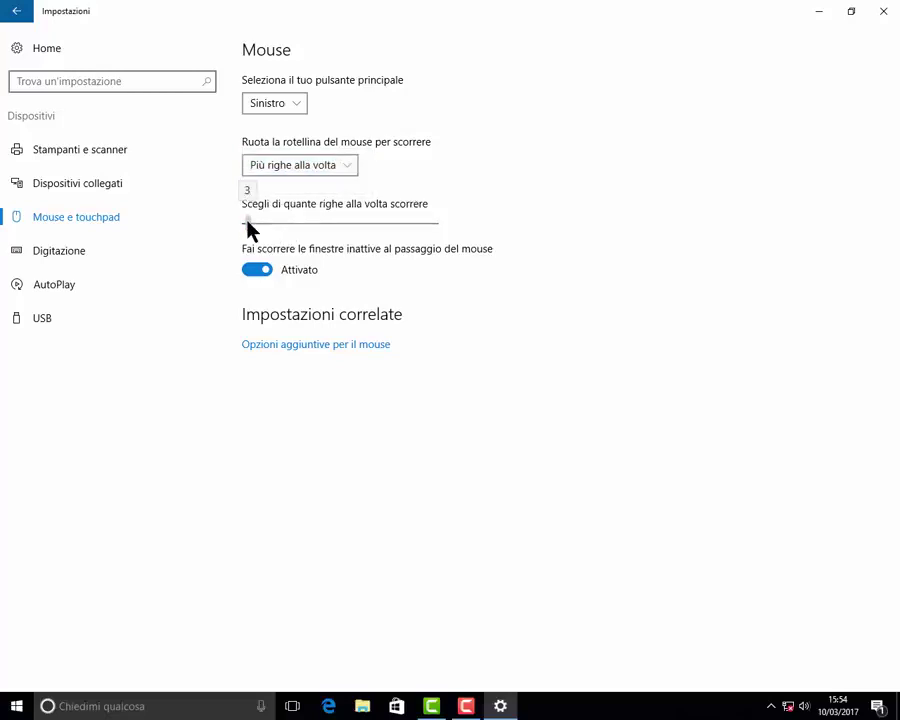
{"action": "mouse_move", "coordinate": [248, 222]}
{"action": "left_mouse_down"}
{"action": "mouse_move", "coordinate": [331, 226]}
{"action": "mouse_move", "coordinate": [250, 226]}
{"action": "left_mouse_up"}
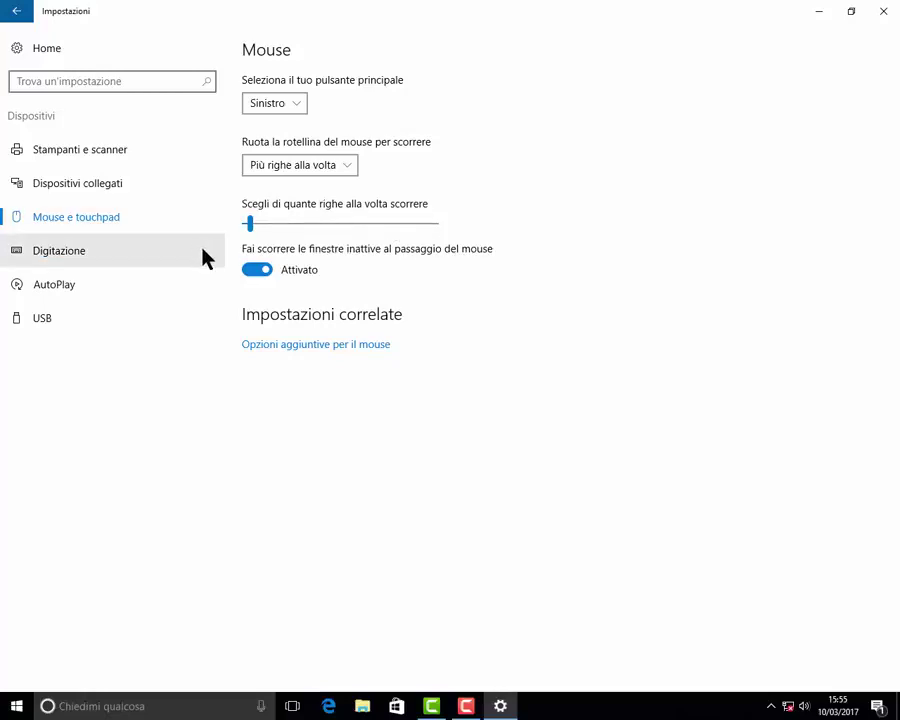
{"action": "left_click", "coordinate": [255, 278]}
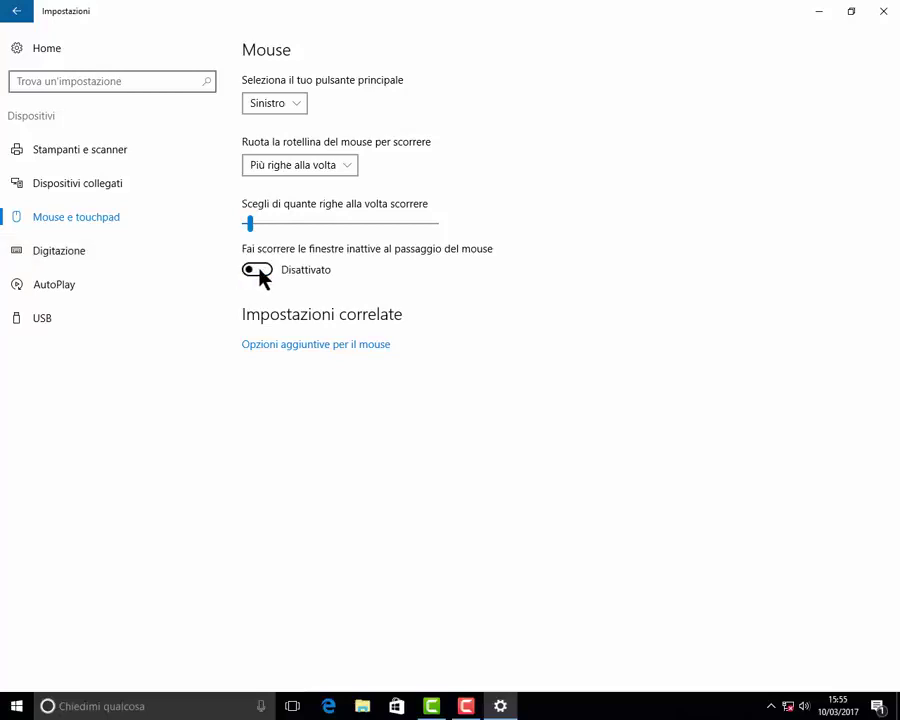
- View the button configuration, pointer schemes and individual pointers in the additional mouse properties without changing them
{"action": "left_click", "coordinate": [268, 350]}
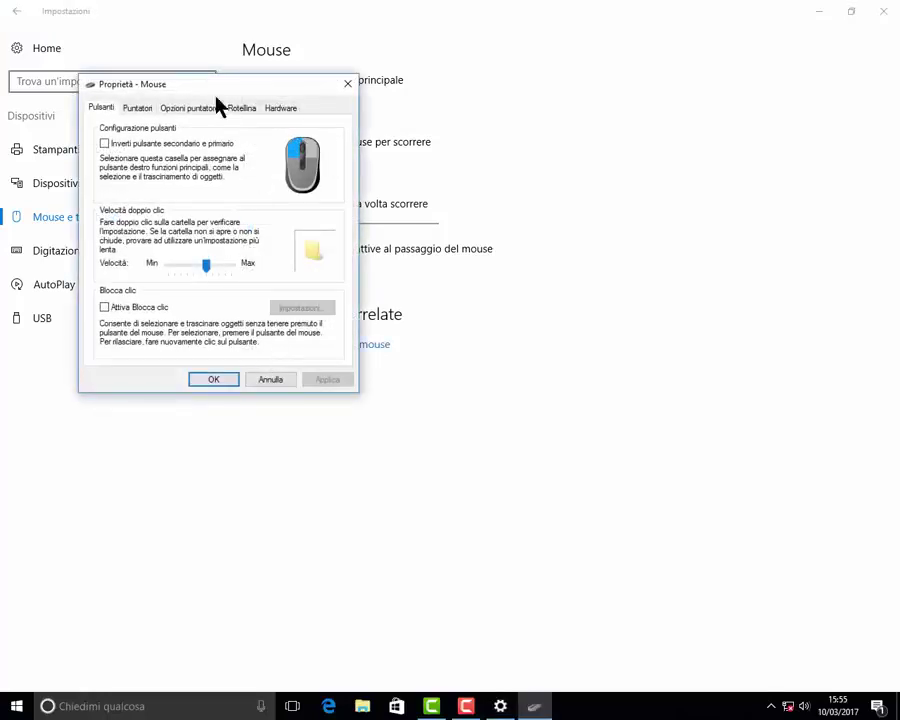
{"action": "left_click_drag", "start_coordinate": [199, 90], "coordinate": [659, 62]}
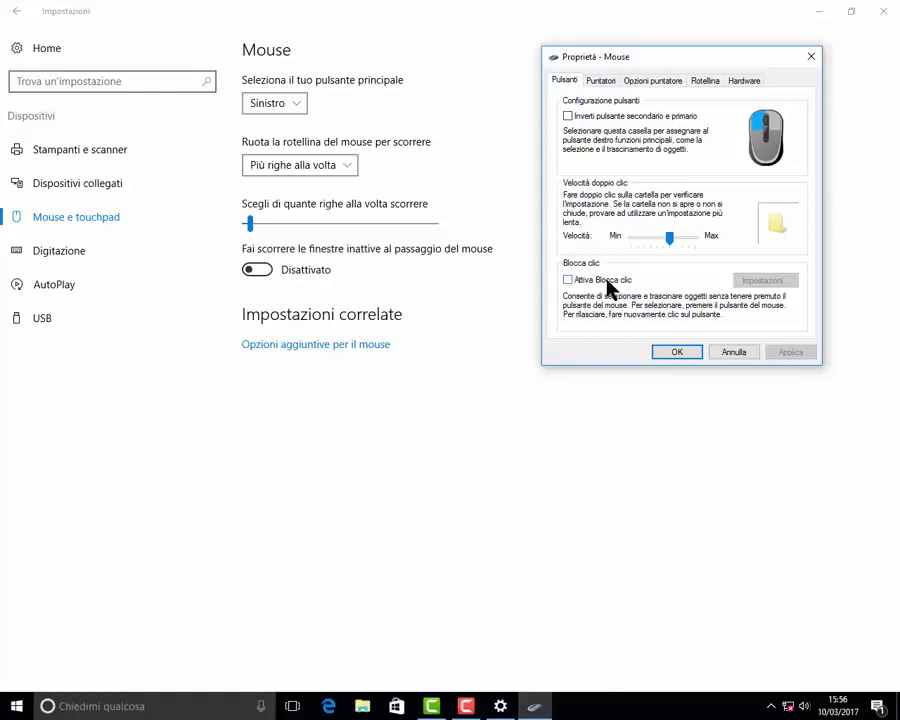
{"action": "left_click", "coordinate": [605, 82]}
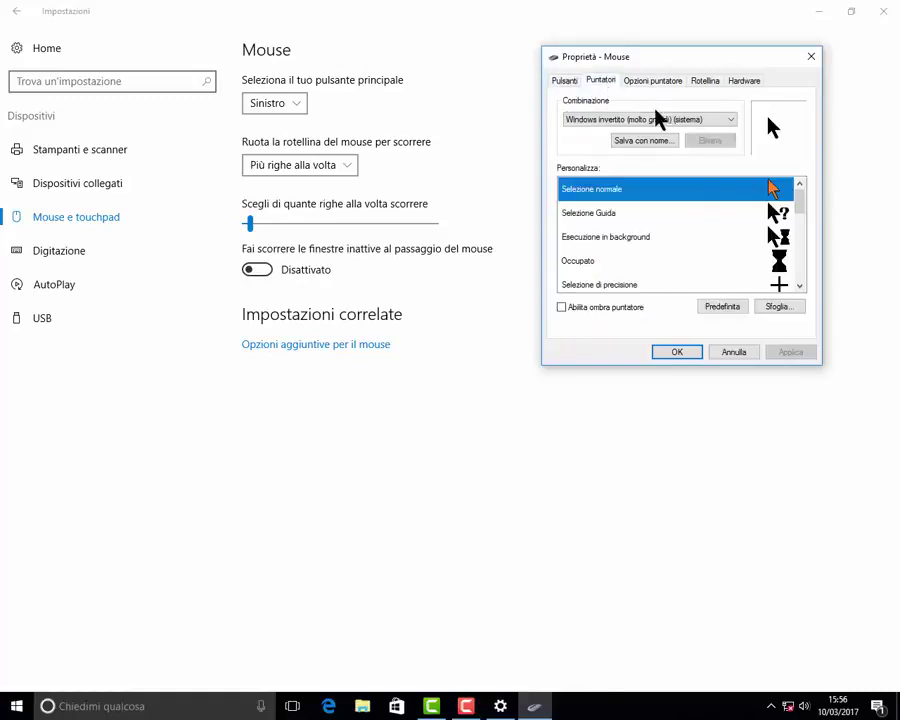
{"action": "left_click", "coordinate": [734, 127]}
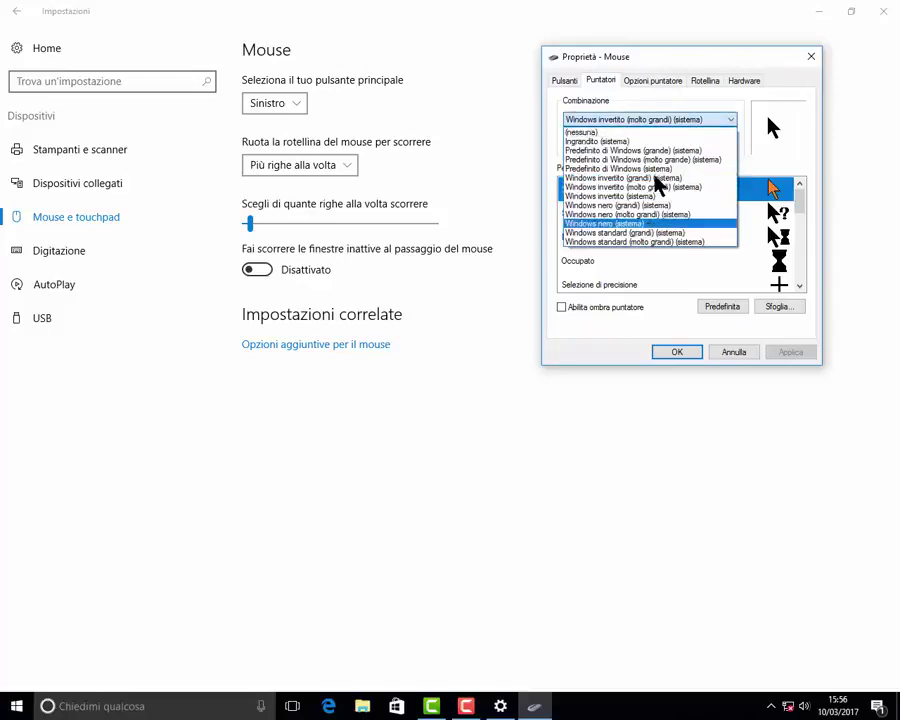
{"action": "left_click", "coordinate": [776, 158]}
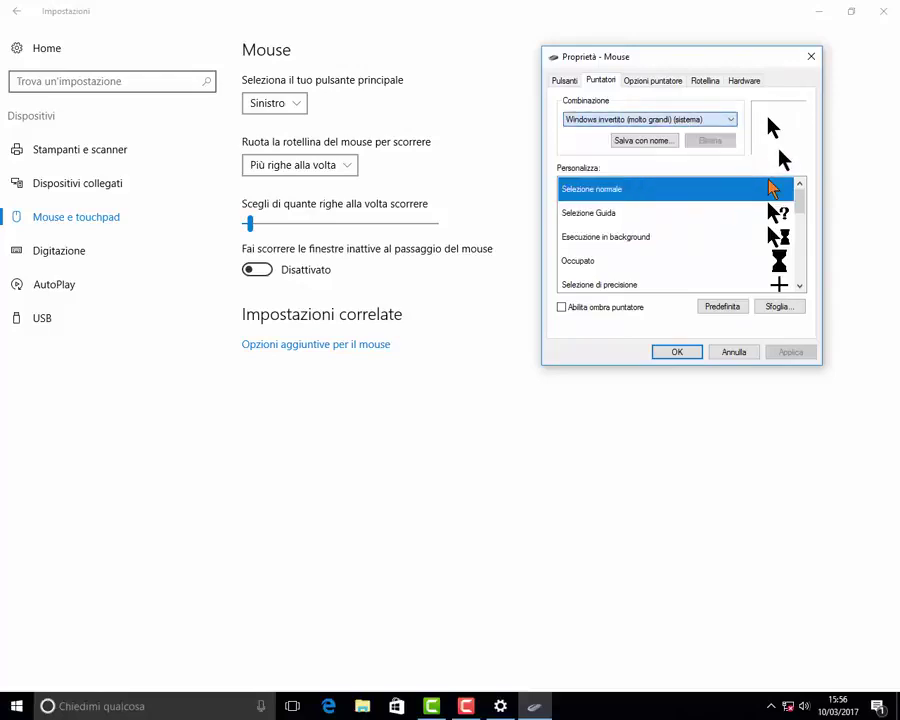
{"action": "mouse_move", "coordinate": [798, 208]}
{"action": "left_mouse_down"}
{"action": "mouse_move", "coordinate": [797, 294]}
{"action": "mouse_move", "coordinate": [800, 201]}
{"action": "left_mouse_up"}
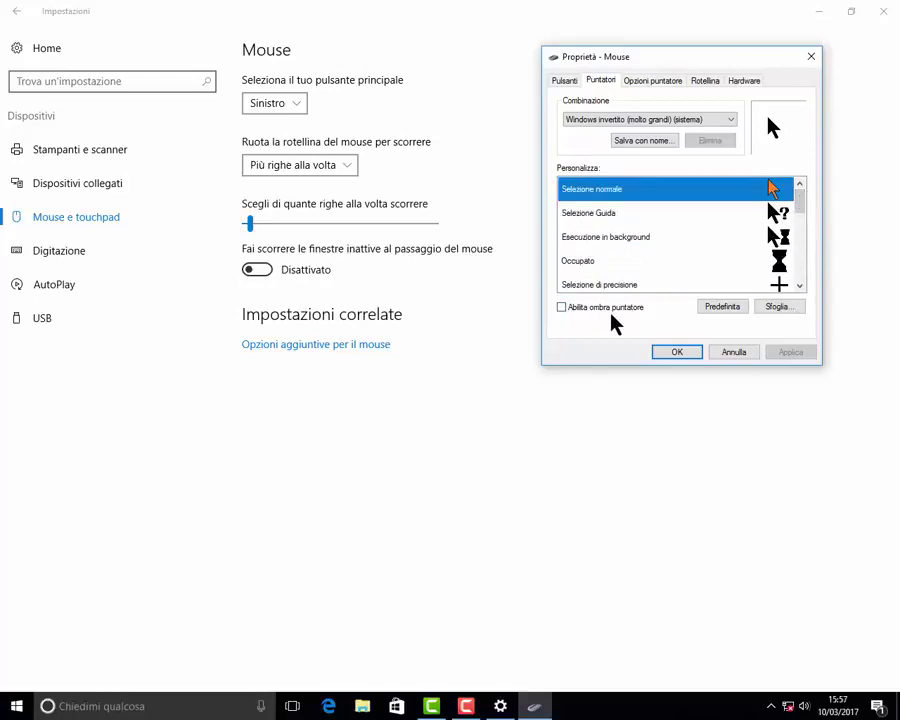
- View the pointer options, wheel and hardware settings in the mouse properties, and cancel without changes
{"action": "left_click", "coordinate": [651, 84]}
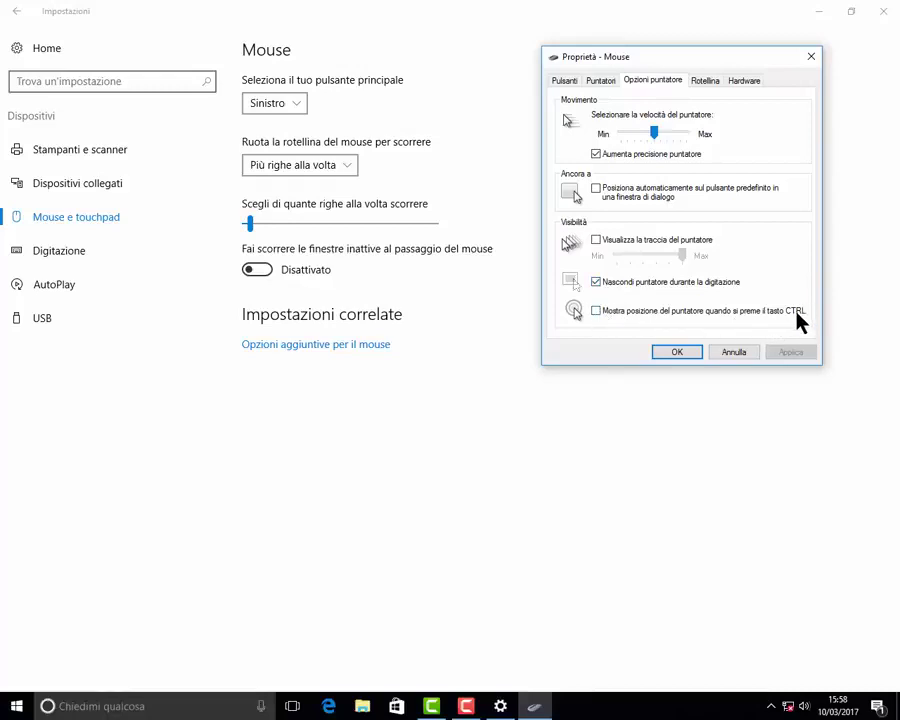
{"action": "left_click", "coordinate": [699, 86]}
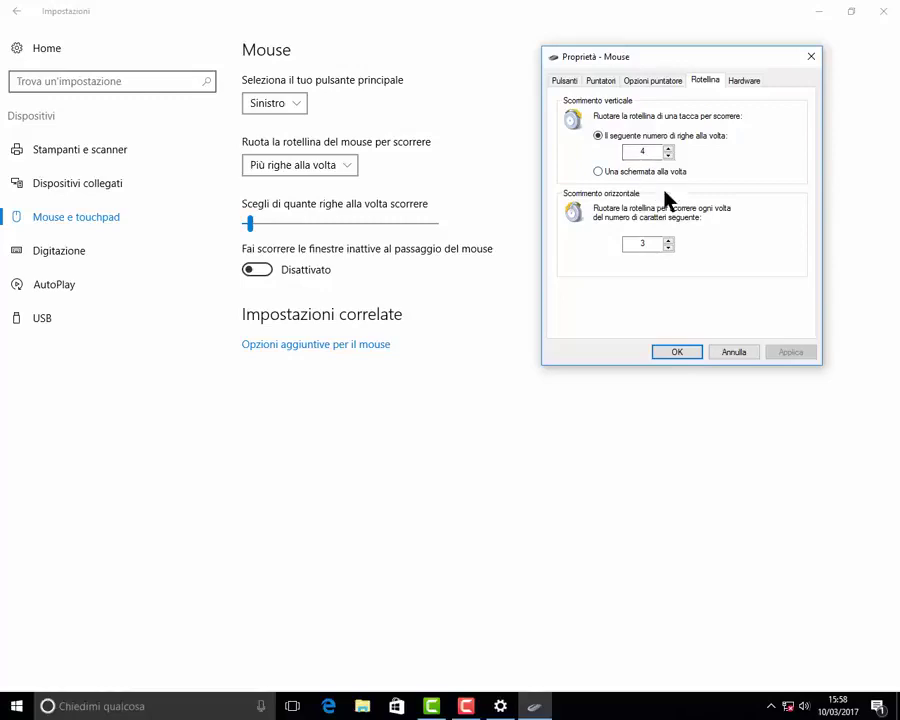
{"action": "left_click_drag", "start_coordinate": [644, 243], "coordinate": [635, 244]}
{"action": "left_click", "coordinate": [741, 86]}
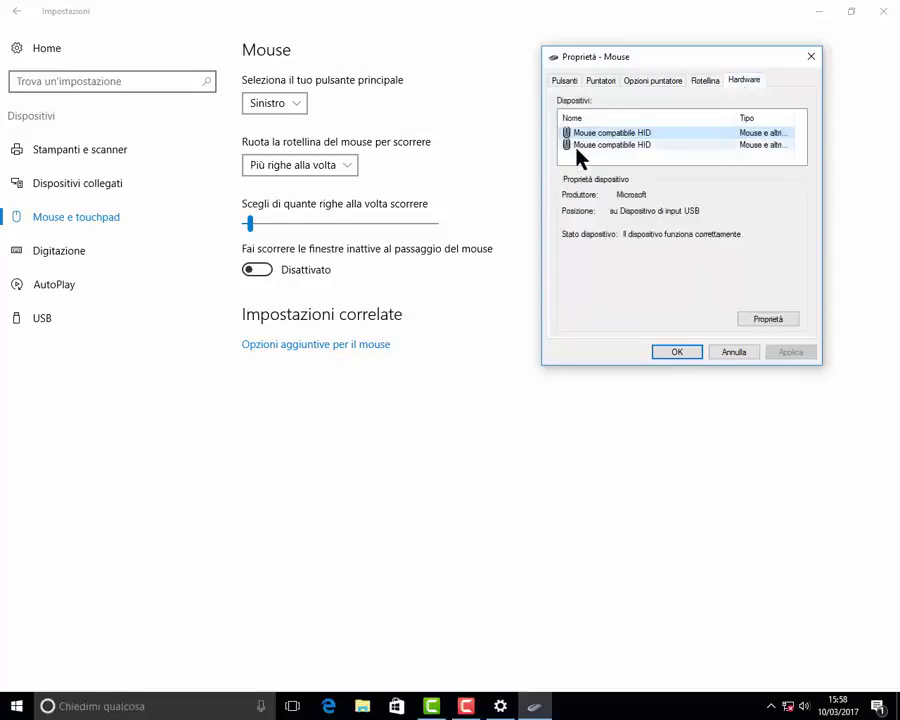
{"action": "left_click", "coordinate": [733, 354]}
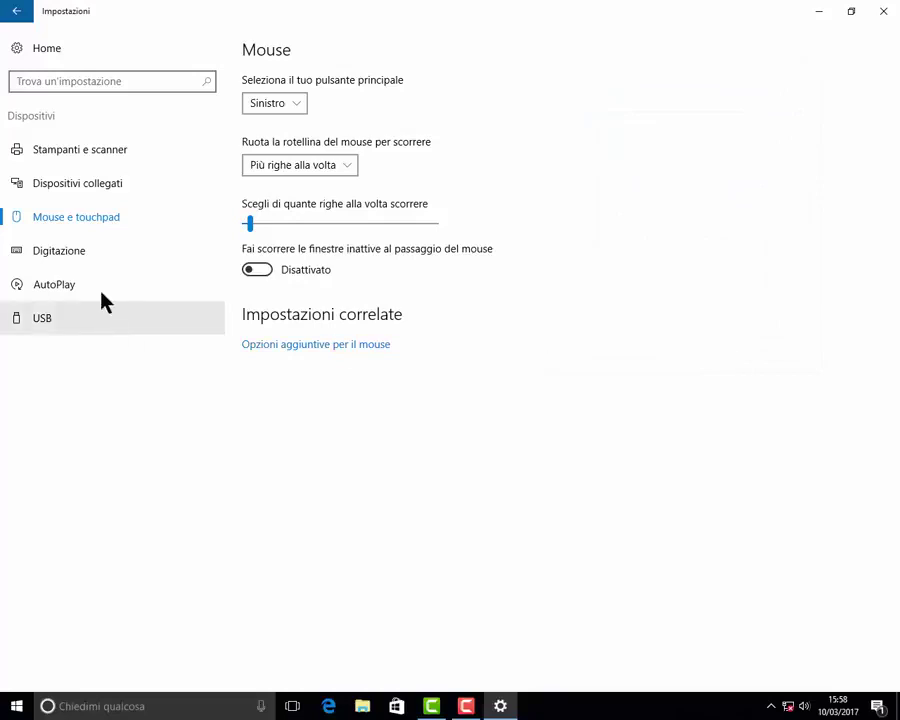
- Turn the highlighting of spelling errors off and back on in the Digitazione settings
{"action": "left_click", "coordinate": [81, 257]}
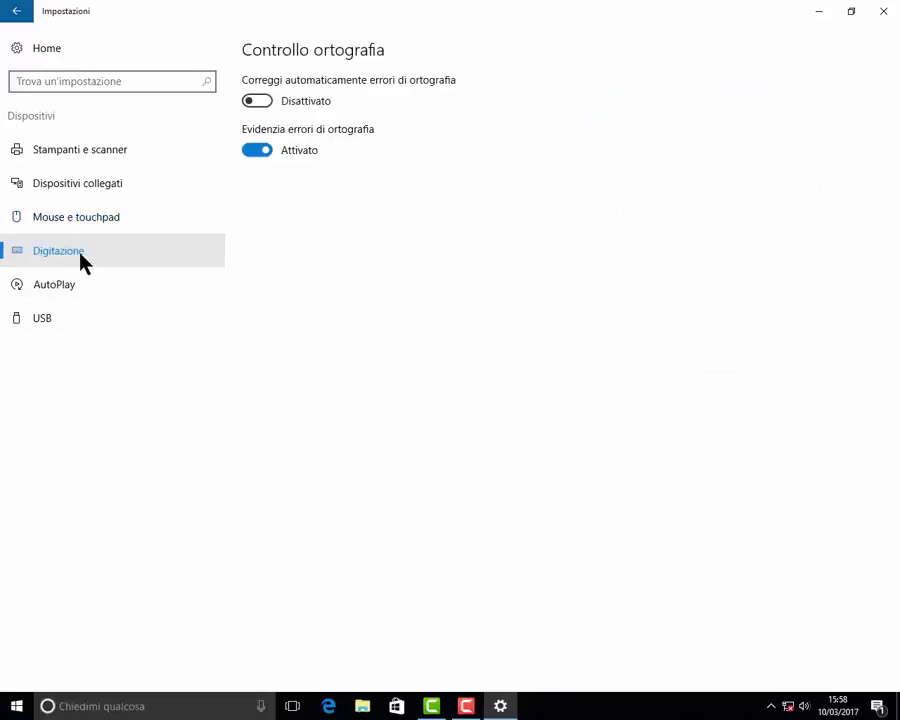
{"action": "left_click", "coordinate": [261, 150]}
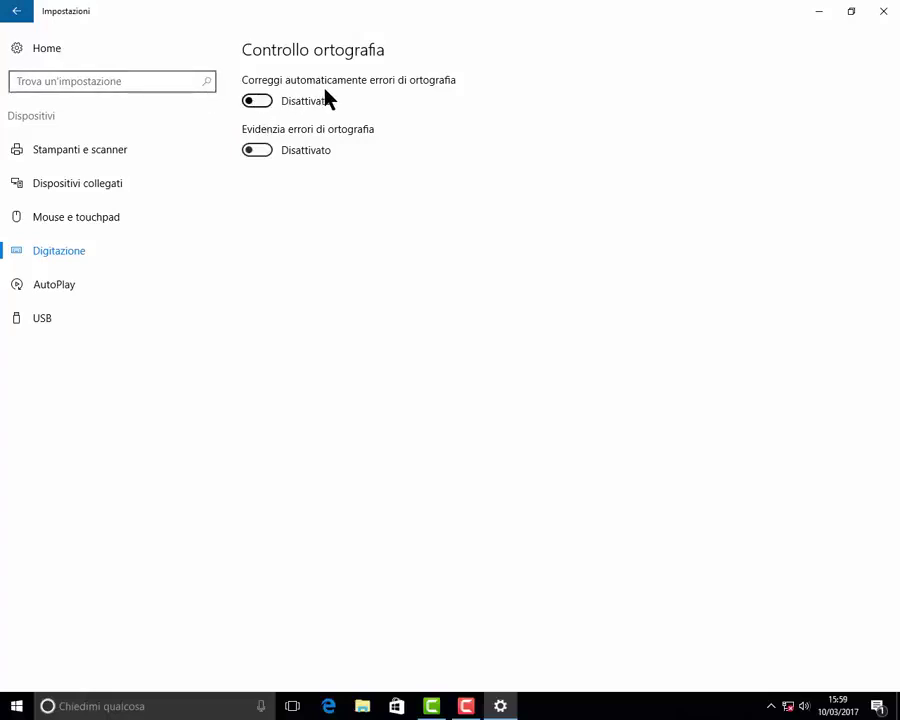
{"action": "left_click", "coordinate": [261, 152]}
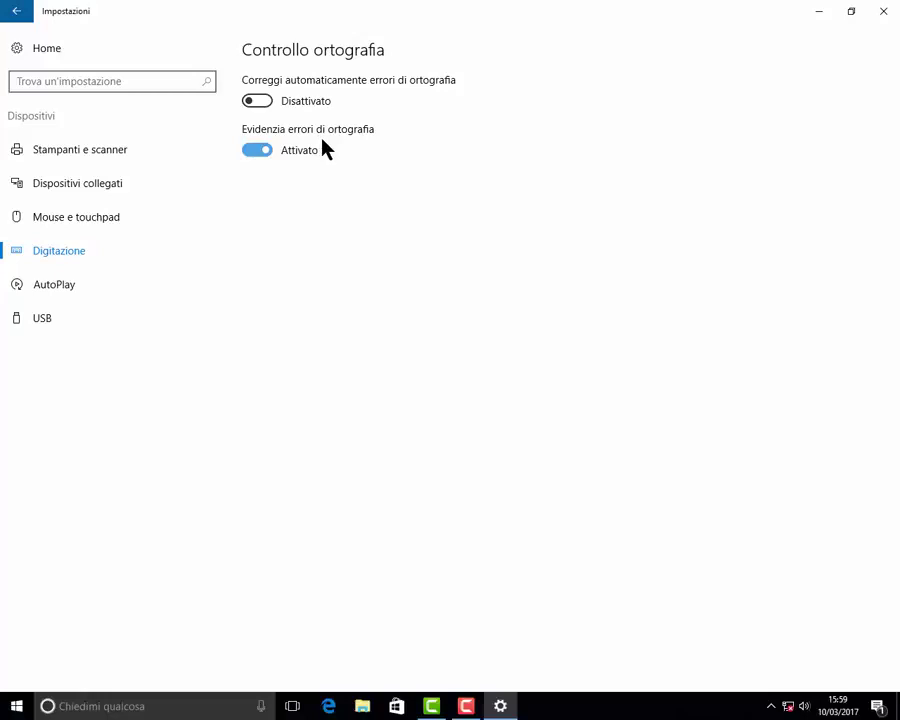
- Turn AutoPlay for all media and devices off and back on
{"action": "left_click", "coordinate": [54, 290]}
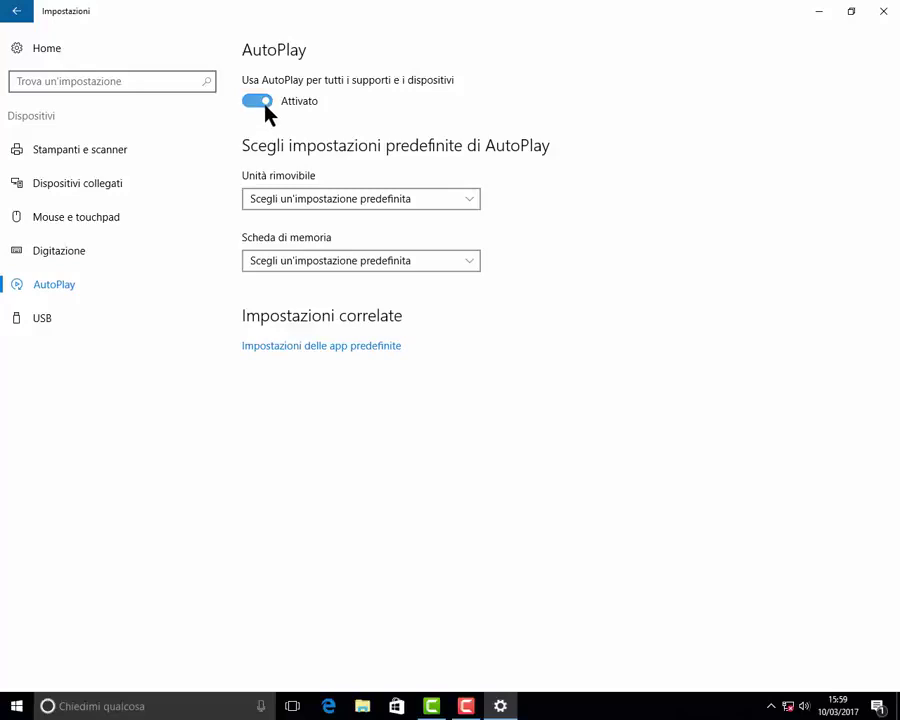
{"action": "left_click", "coordinate": [256, 105]}
{"action": "left_click", "coordinate": [258, 105]}
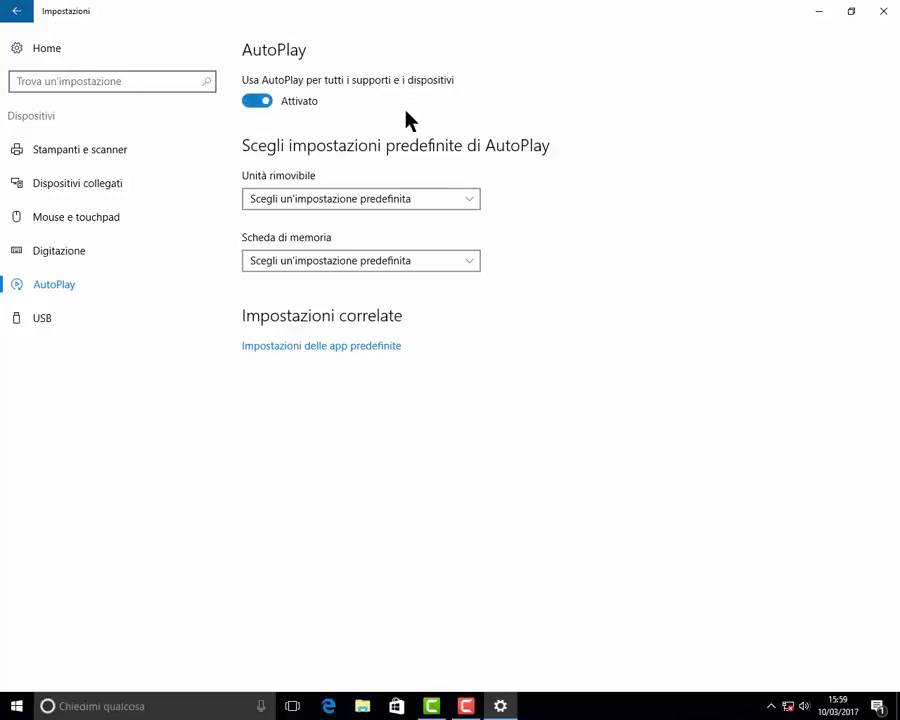
- Examine the AutoPlay default choices for removable drives and memory cards, and view the default apps settings before returning to AutoPlay
{"action": "left_click", "coordinate": [474, 201]}
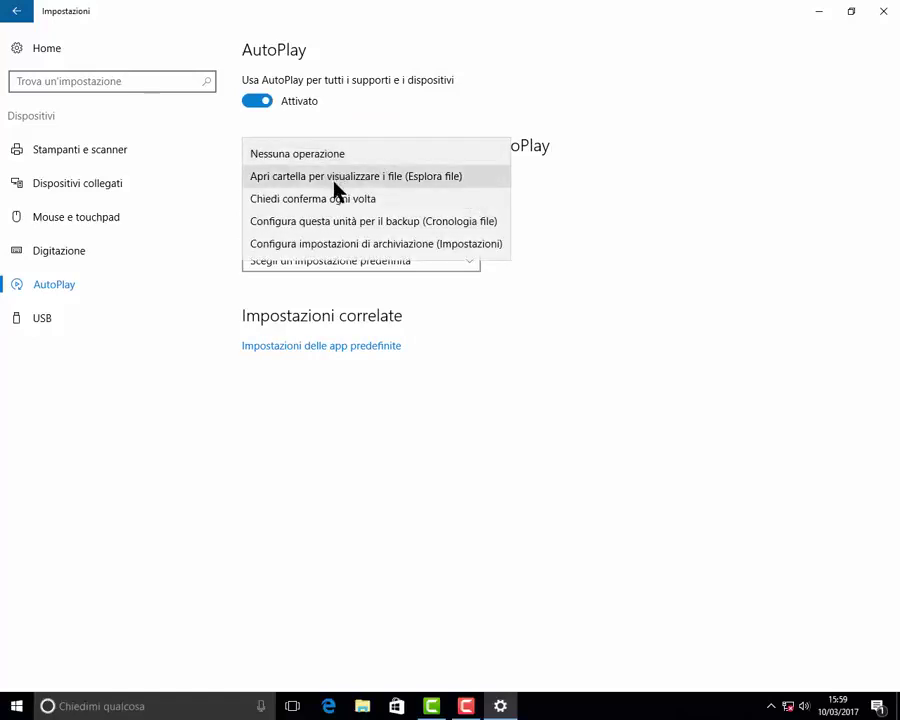
{"action": "left_click", "coordinate": [576, 246]}
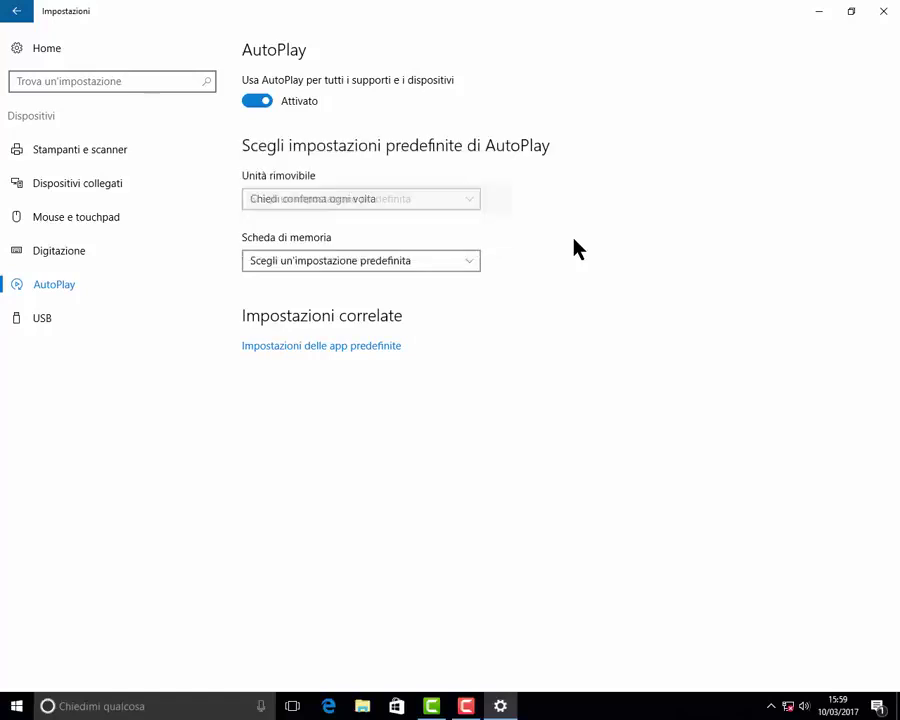
{"action": "left_click", "coordinate": [470, 262]}
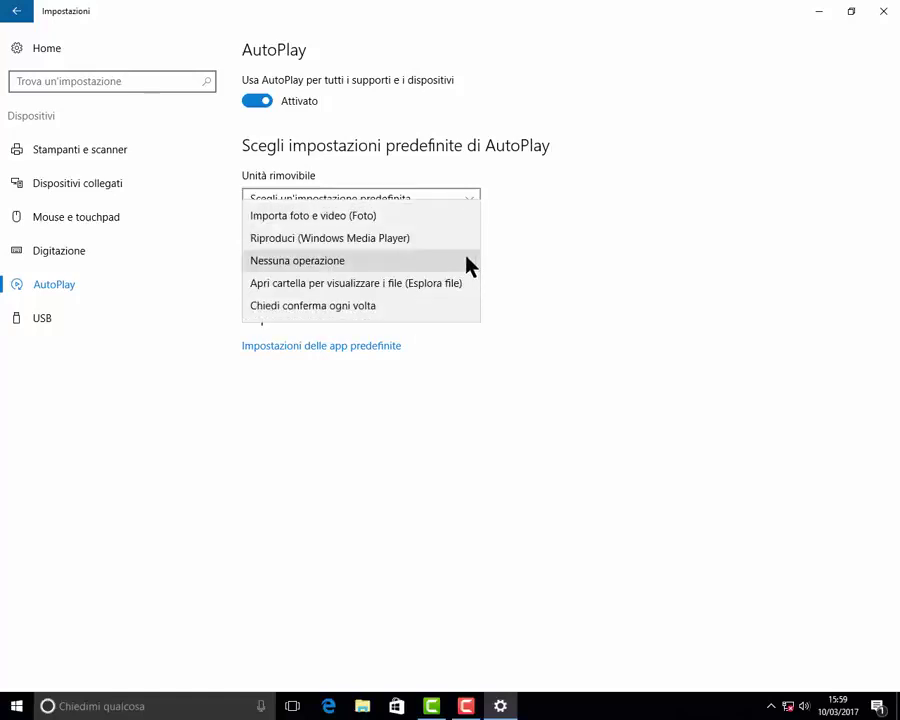
{"action": "left_click", "coordinate": [512, 280]}
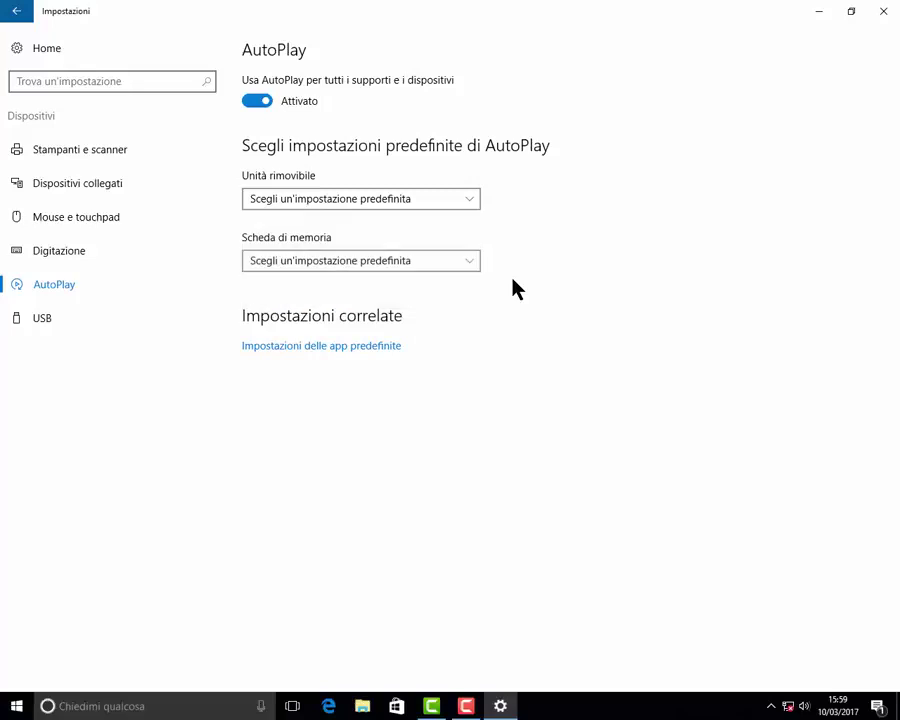
{"action": "left_click", "coordinate": [299, 350]}
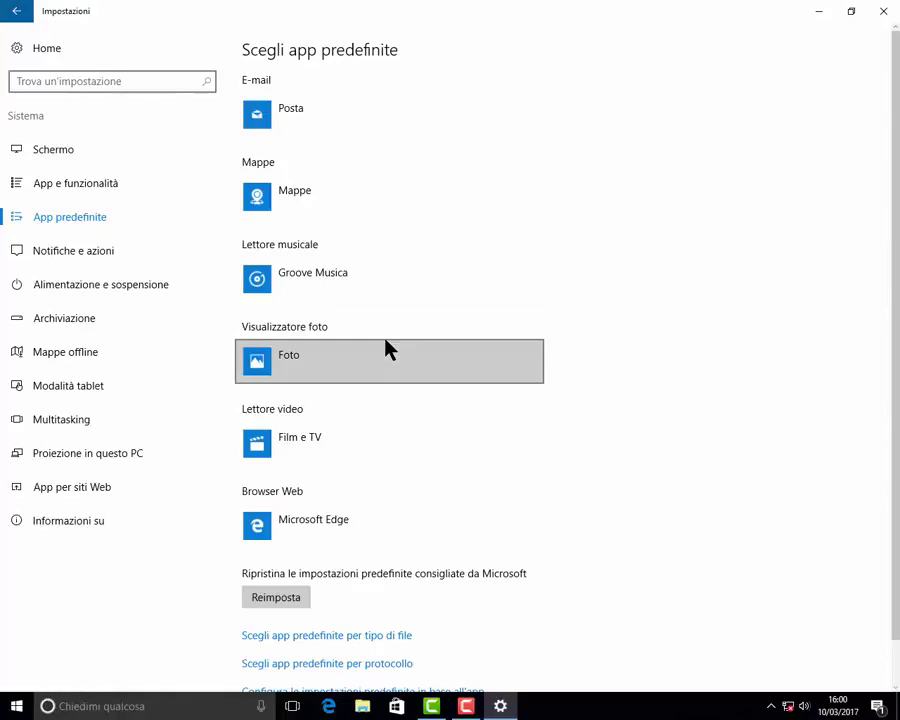
{"action": "left_click", "coordinate": [16, 14]}
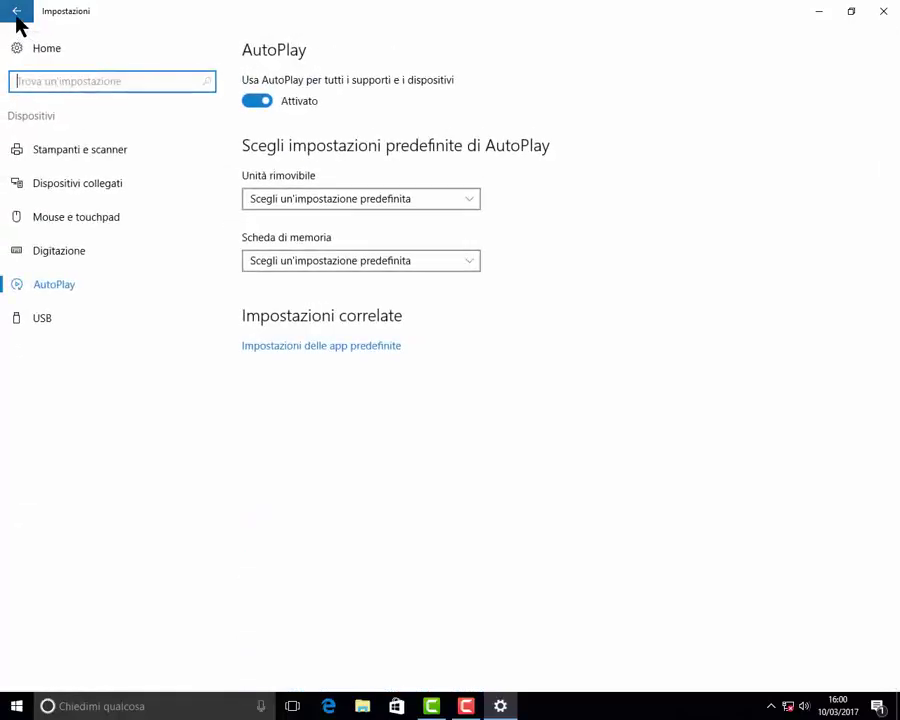
- Turn the notification about USB connection problems off and back on in the USB settings
{"action": "left_click", "coordinate": [43, 320]}
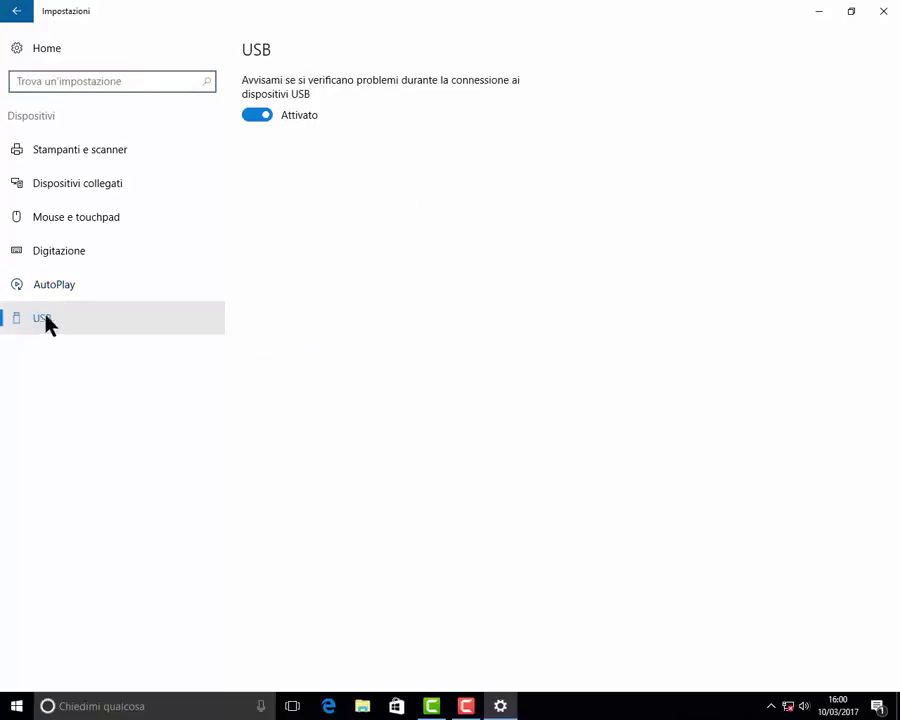
{"action": "left_click", "coordinate": [259, 120]}
{"action": "left_click", "coordinate": [259, 120]}
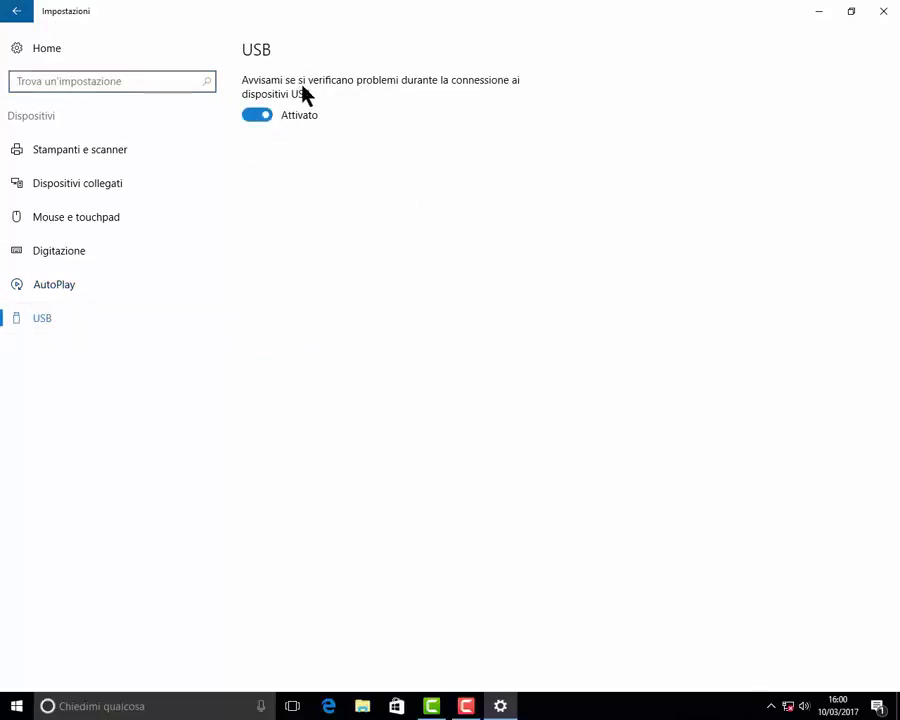